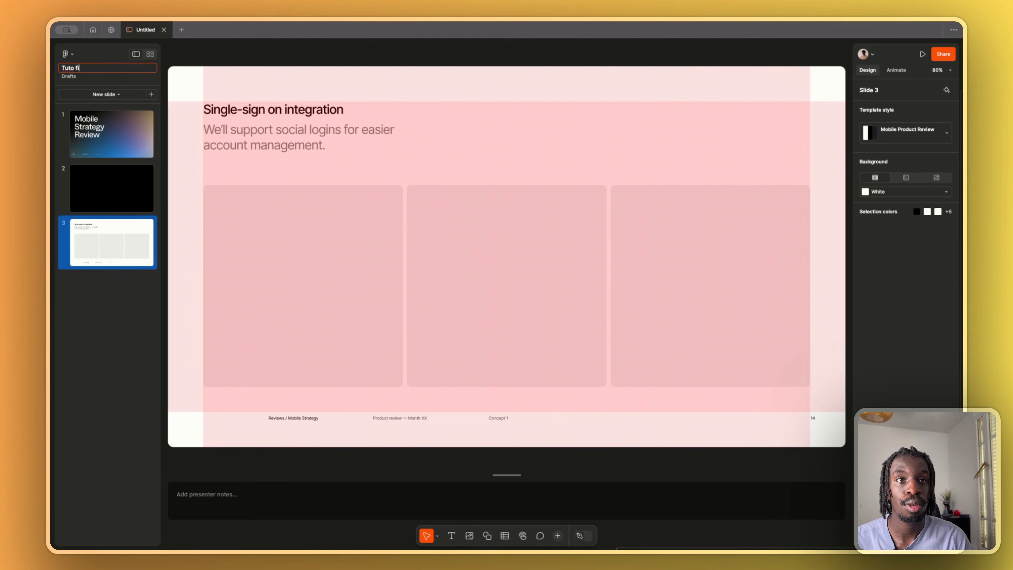
# - Rename the file as Tuto figma slide and switch to the grid view of all slides
pyautogui.press('Return')
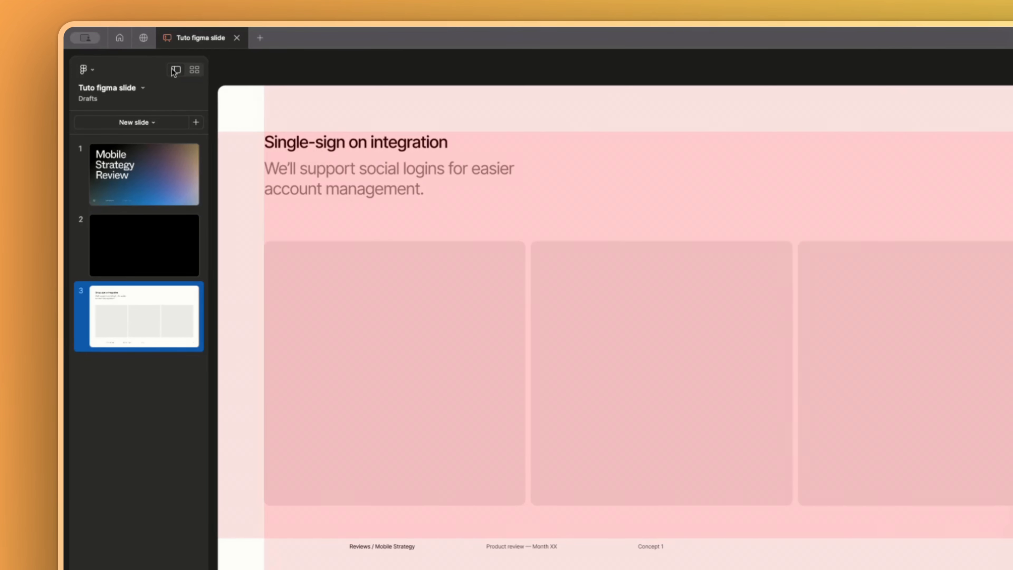
pyautogui.click(195, 70)
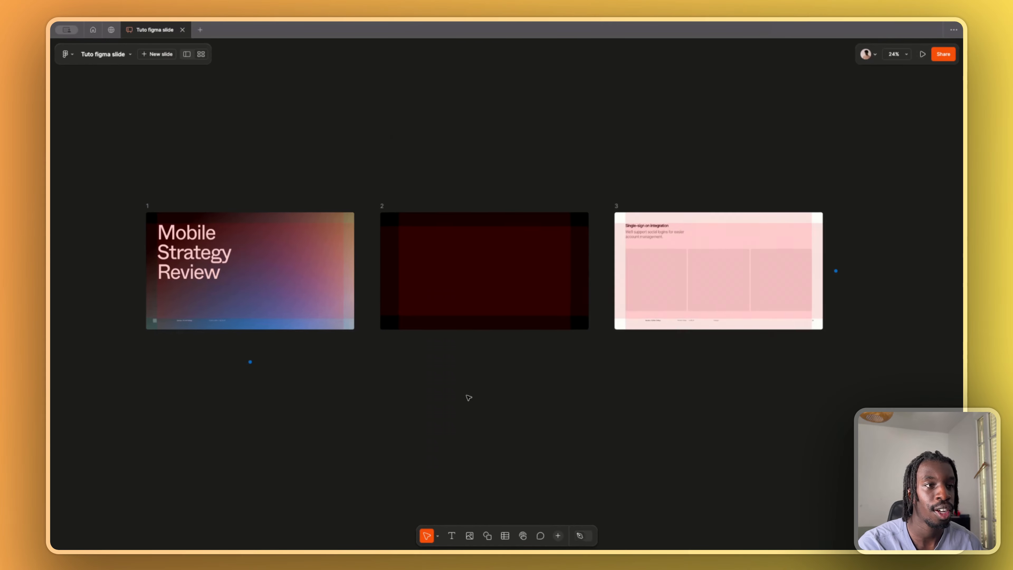
pyautogui.scroll(5, 468, 396)
pyautogui.scroll(-8, 469, 396)
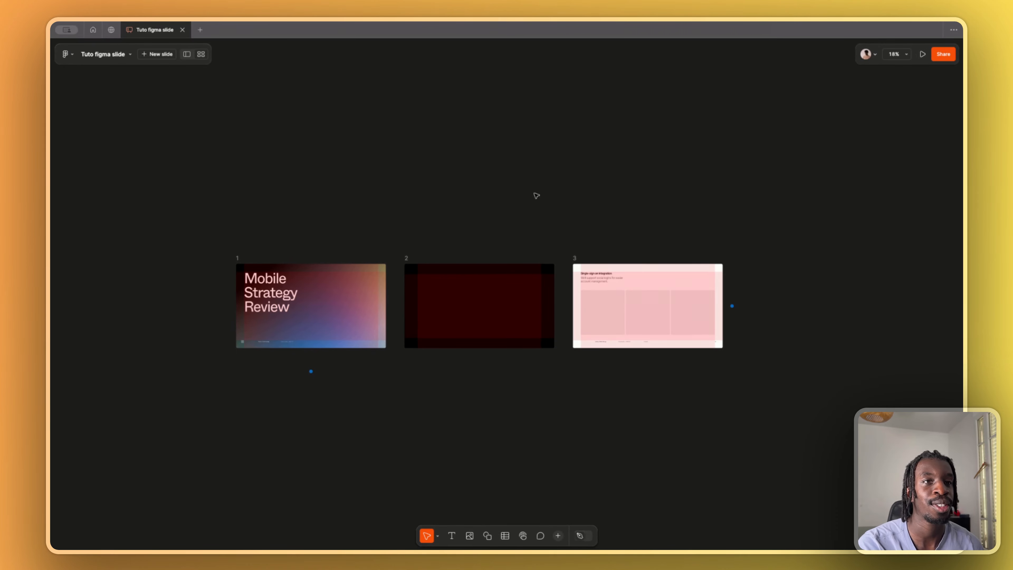
# - Switch to the single-slide view and back to the grid view to compare the two layouts
pyautogui.click(187, 53)
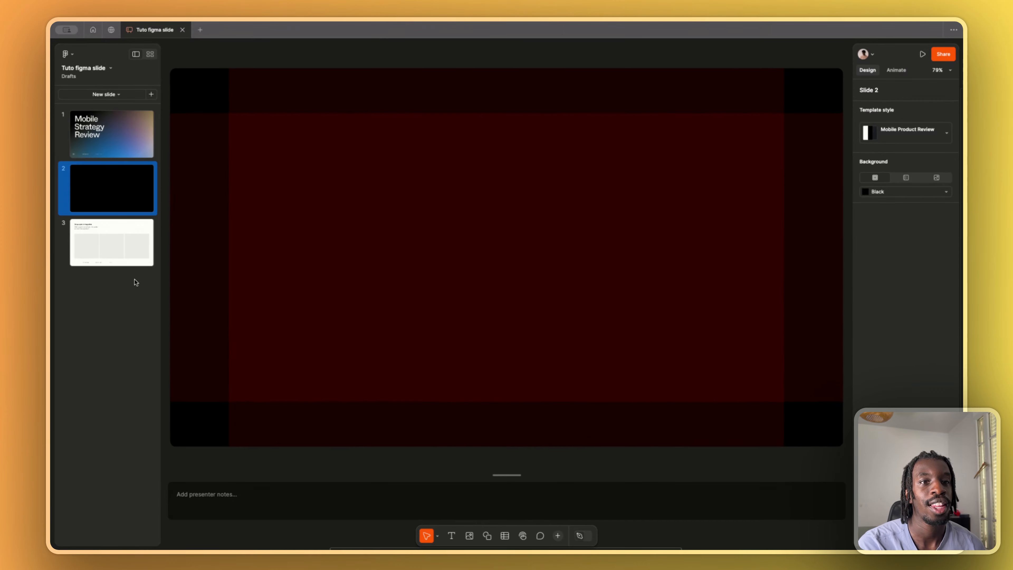
pyautogui.click(149, 55)
pyautogui.scroll(-3, 393, 182)
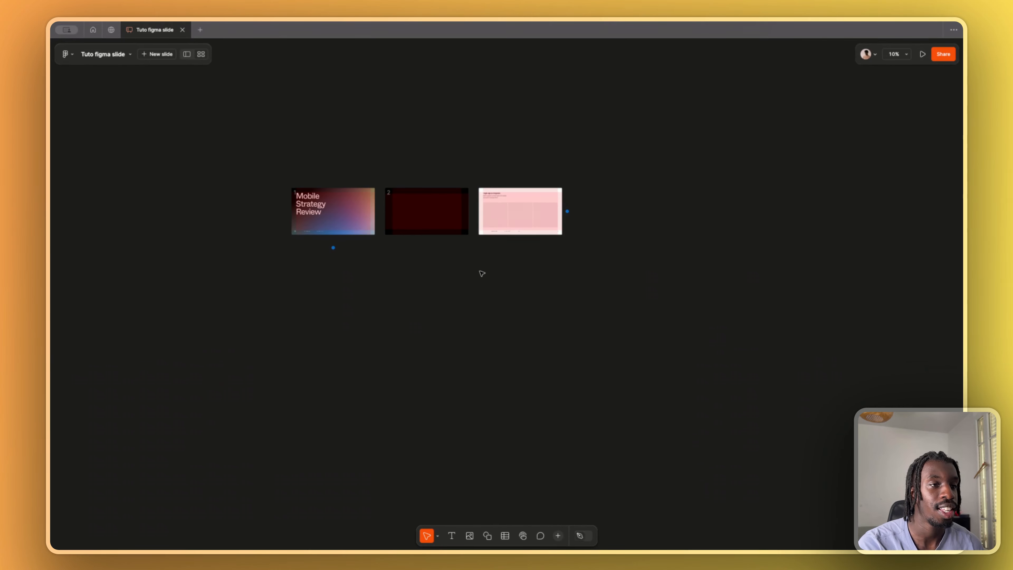
pyautogui.scroll(5, 482, 273)
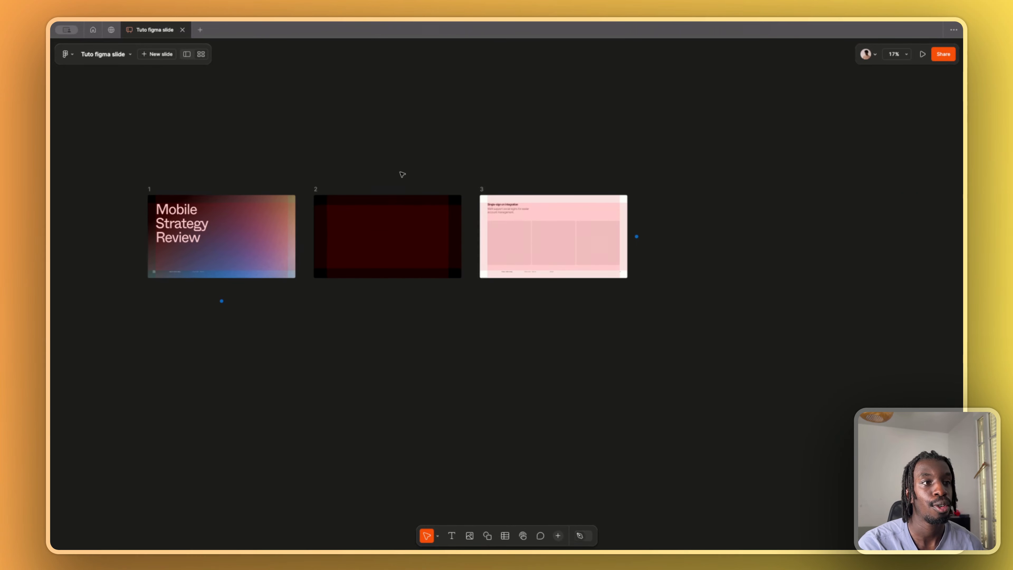
pyautogui.scroll(2, 301, 259)
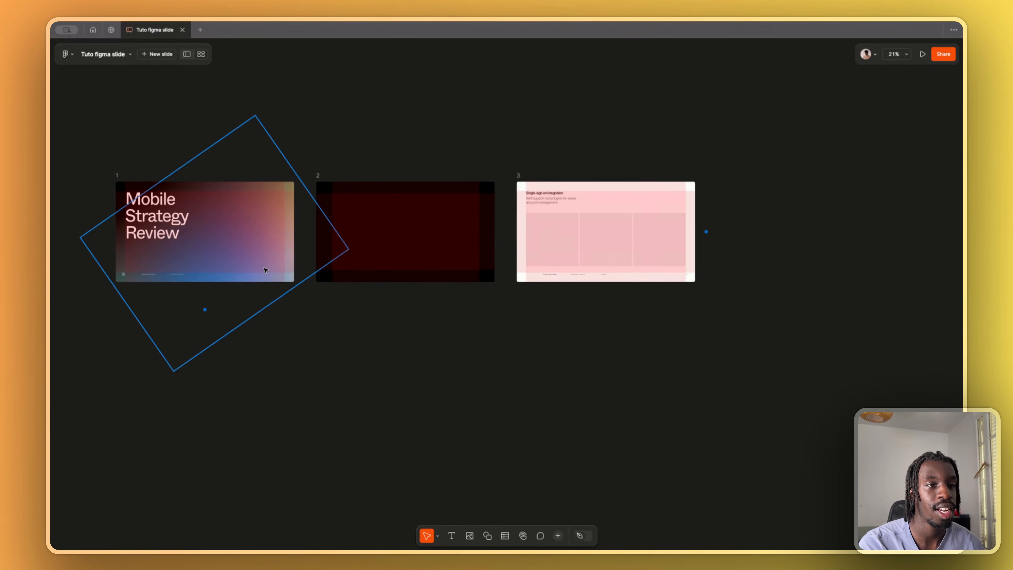
# - Move the Single-sign on integration slide from third place to first place in the deck
pyautogui.click(570, 173)
pyautogui.click(570, 161)
pyautogui.click(564, 178)
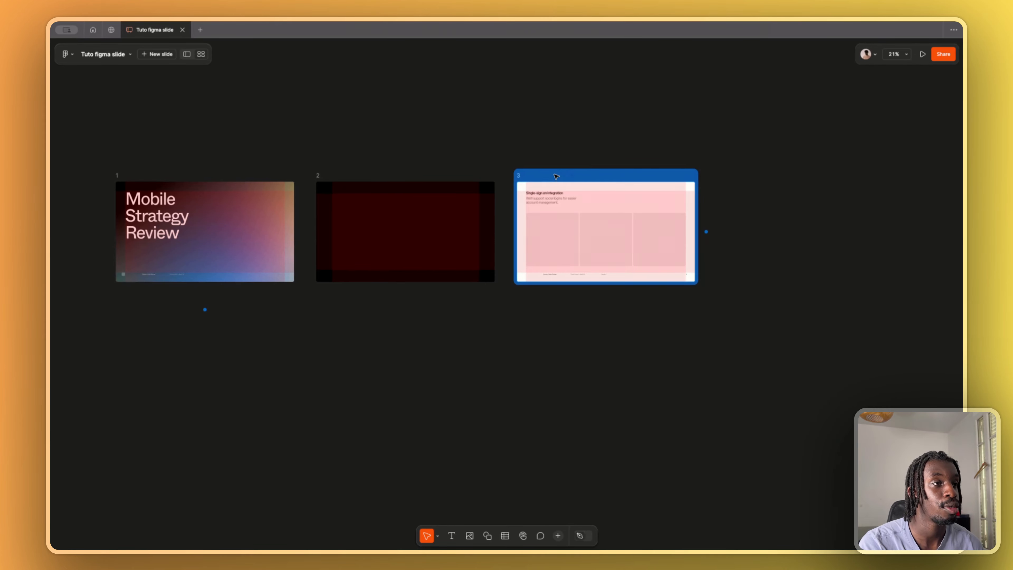
pyautogui.moveTo(556, 177); pyautogui.dragTo(146, 177)
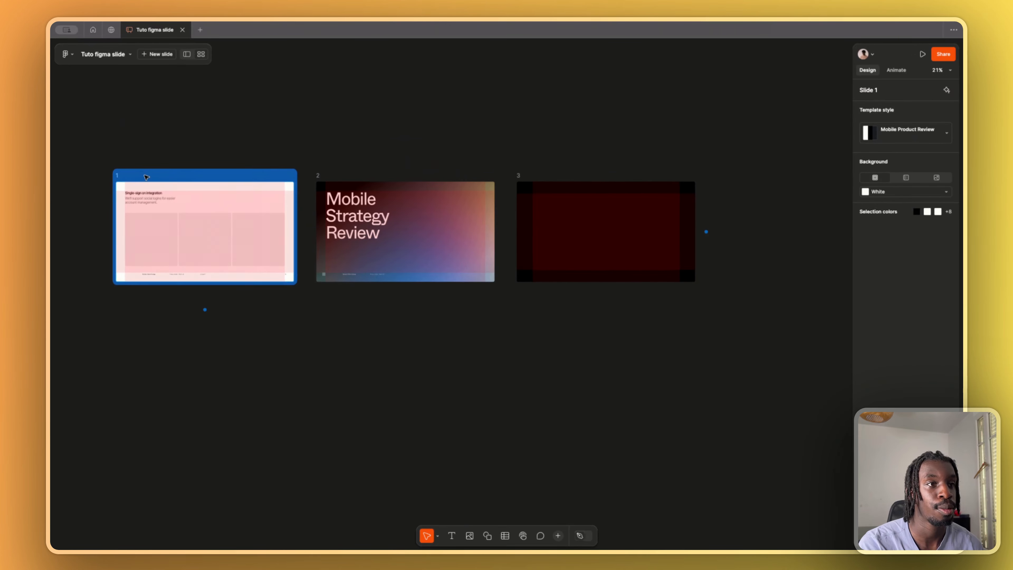
# - Move the Mobile Strategy Review slide to the last place in the deck and deselect it
pyautogui.click(379, 191)
pyautogui.moveTo(380, 191); pyautogui.dragTo(581, 191)
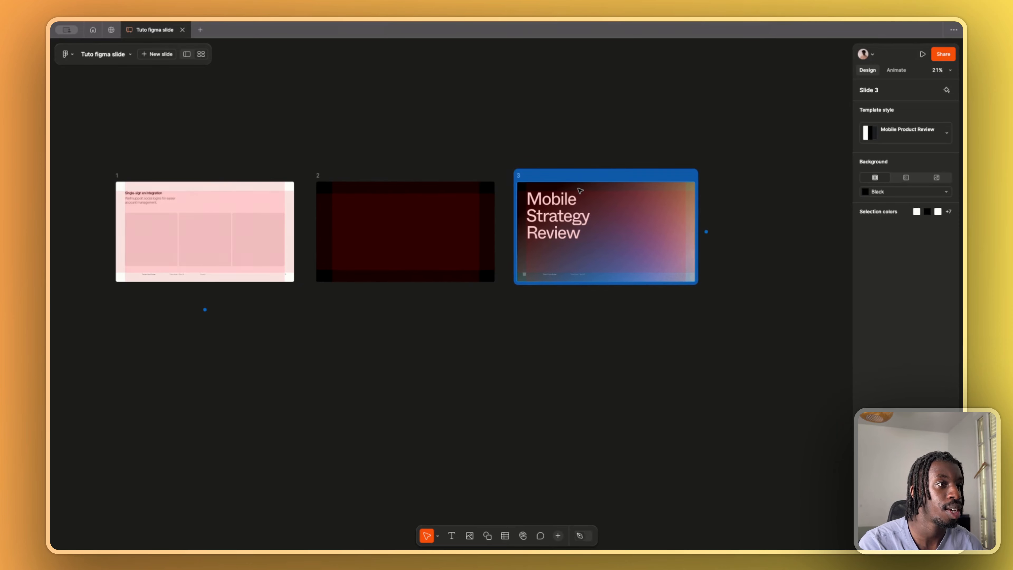
pyautogui.press('Escape')
pyautogui.scroll(5, 248, 231)
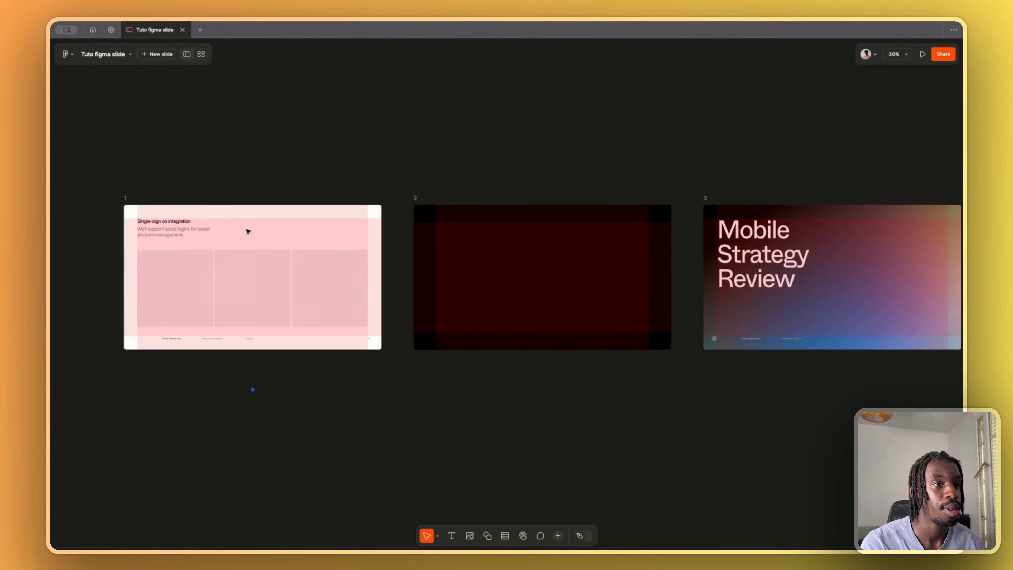
# - Move the Single-sign on integration text block from slide 1 to just beneath the title on slide 3
pyautogui.click(190, 233)
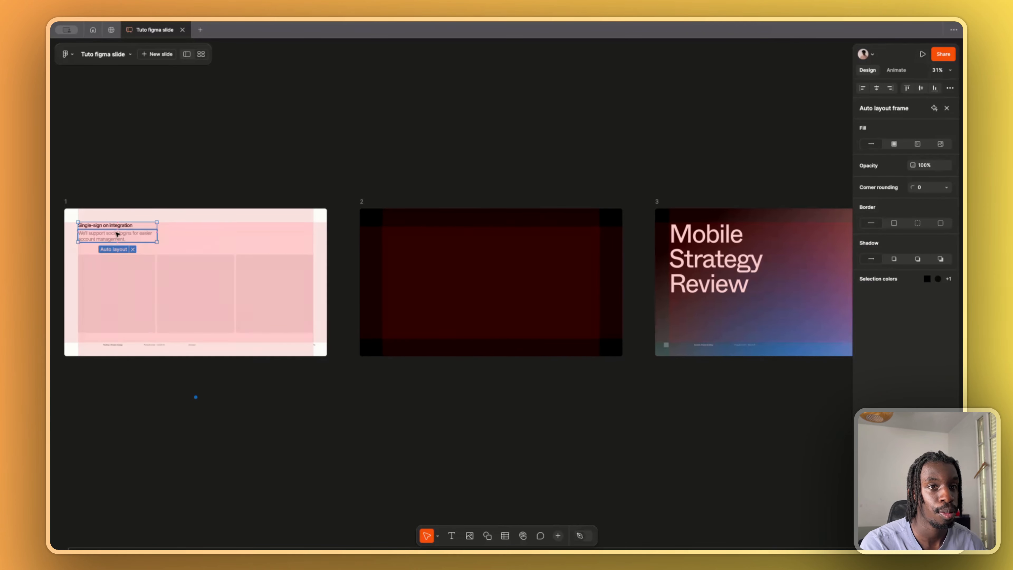
pyautogui.moveTo(145, 223); pyautogui.dragTo(707, 305)
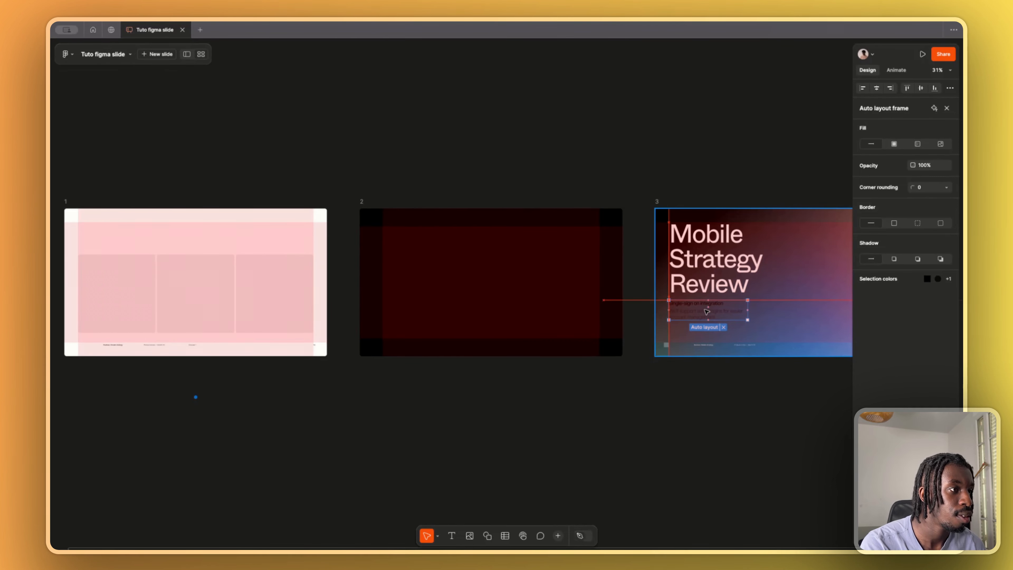
pyautogui.click(709, 370)
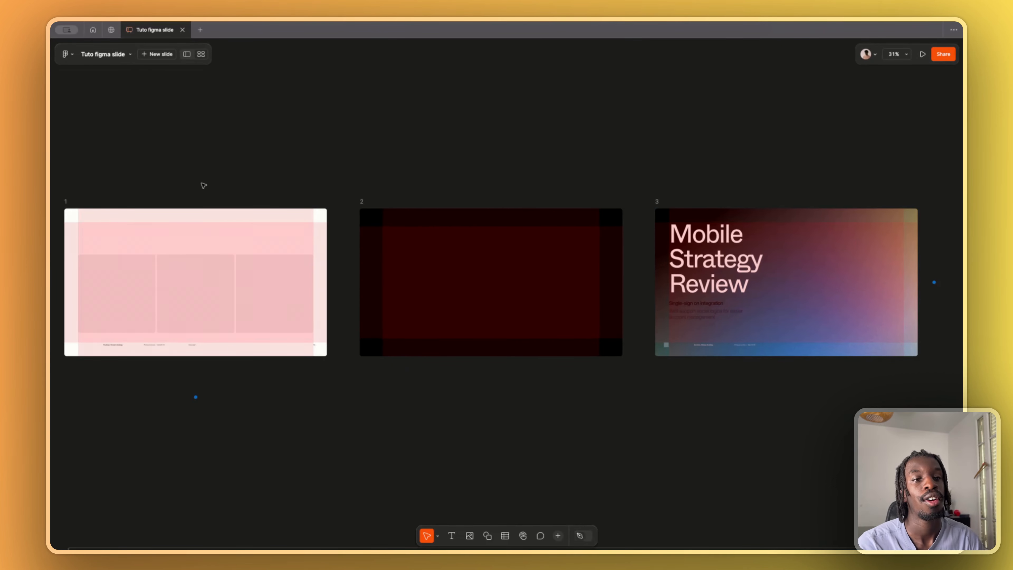
pyautogui.scroll(5, 161, 274)
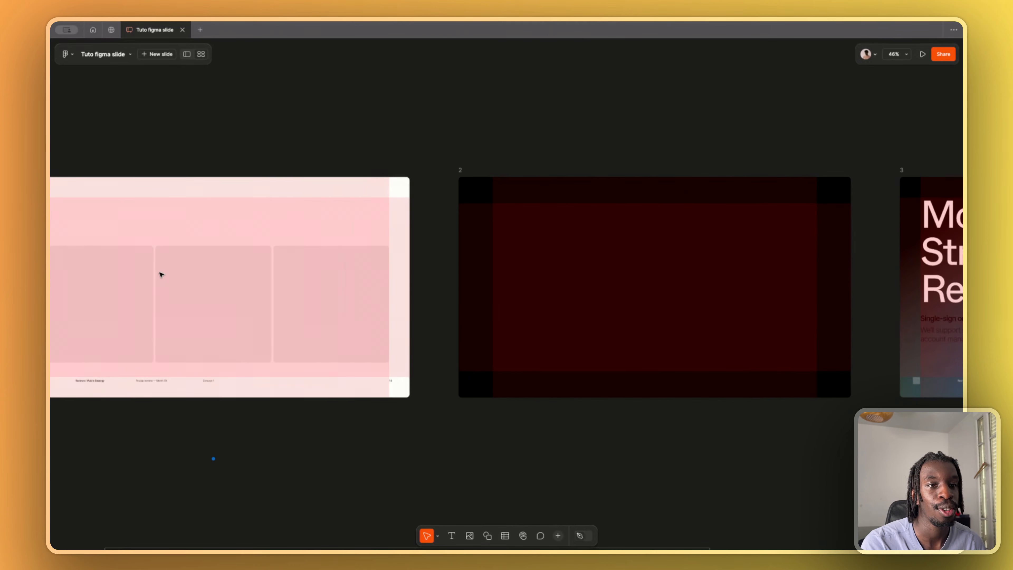
pyautogui.scroll(-4, 209, 252)
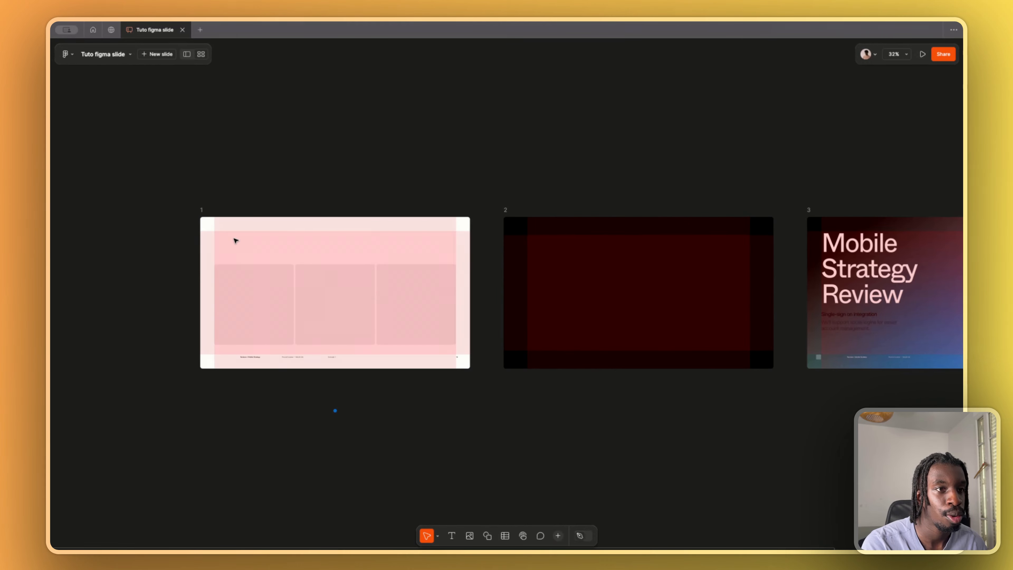
pyautogui.hscroll(3, 605, 316)
pyautogui.scroll(-2, 605, 315)
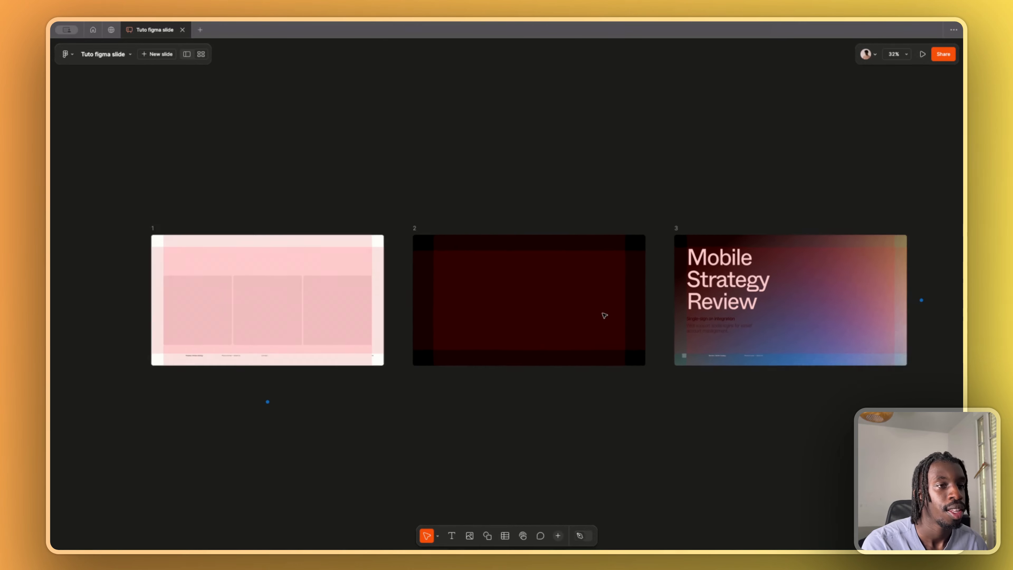
pyautogui.scroll(-4, 605, 315)
pyautogui.scroll(6, 532, 267)
pyautogui.hscroll(-1, 271, 222)
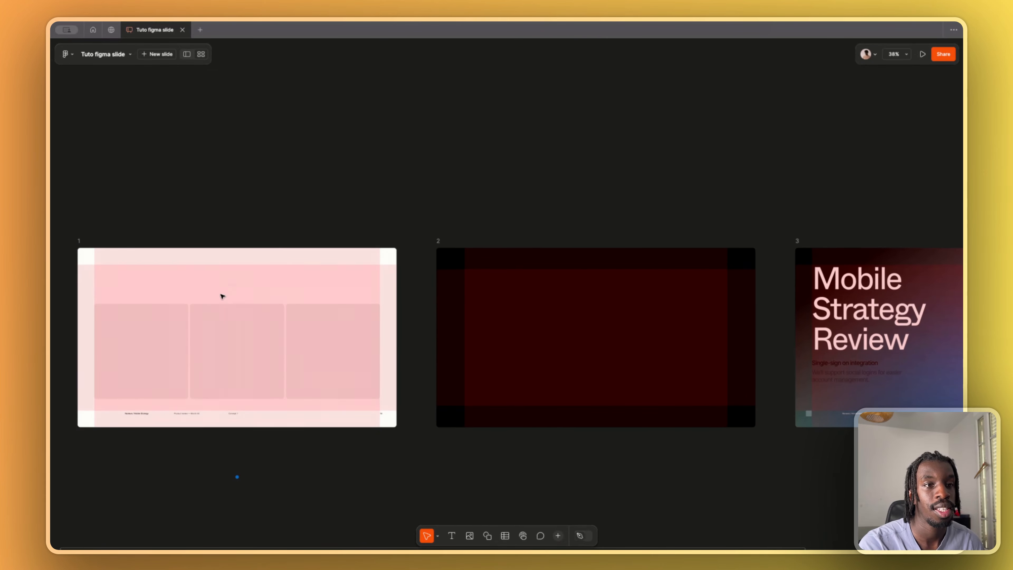
pyautogui.hscroll(-1, 228, 287)
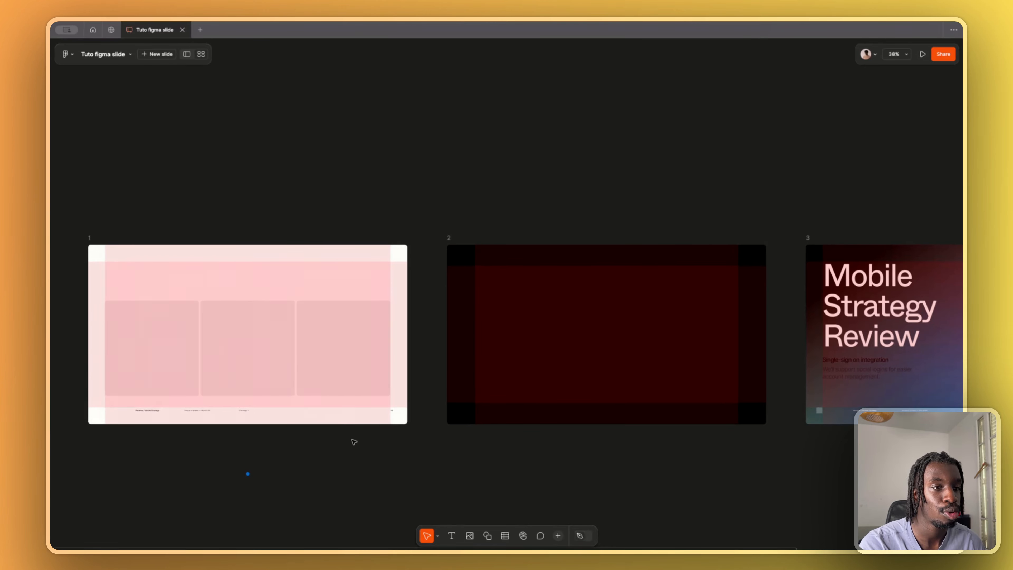
pyautogui.scroll(-2, 354, 442)
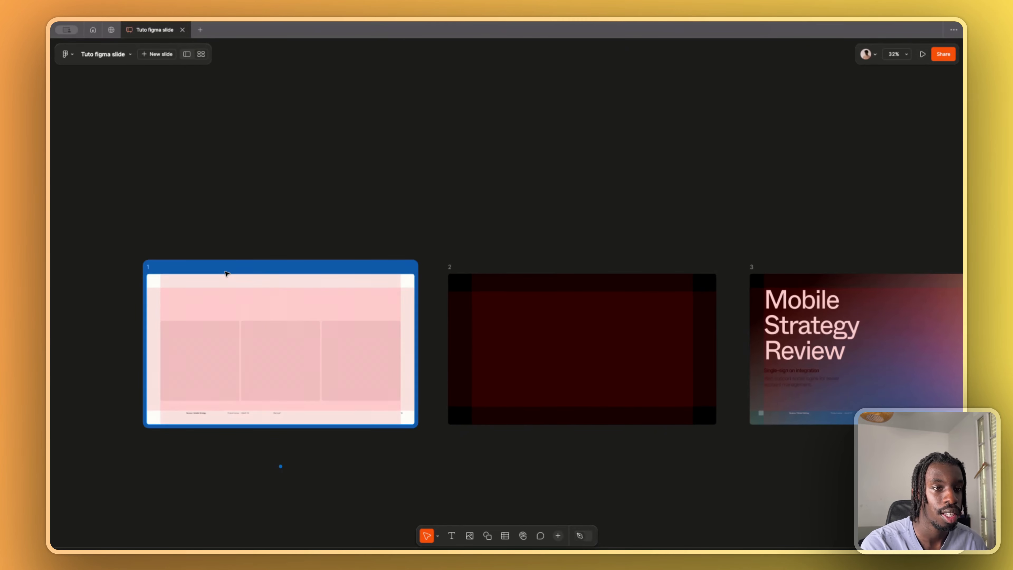
# - Turn on Design mode and remove the row and column layout grids from slide 1
pyautogui.click(227, 274)
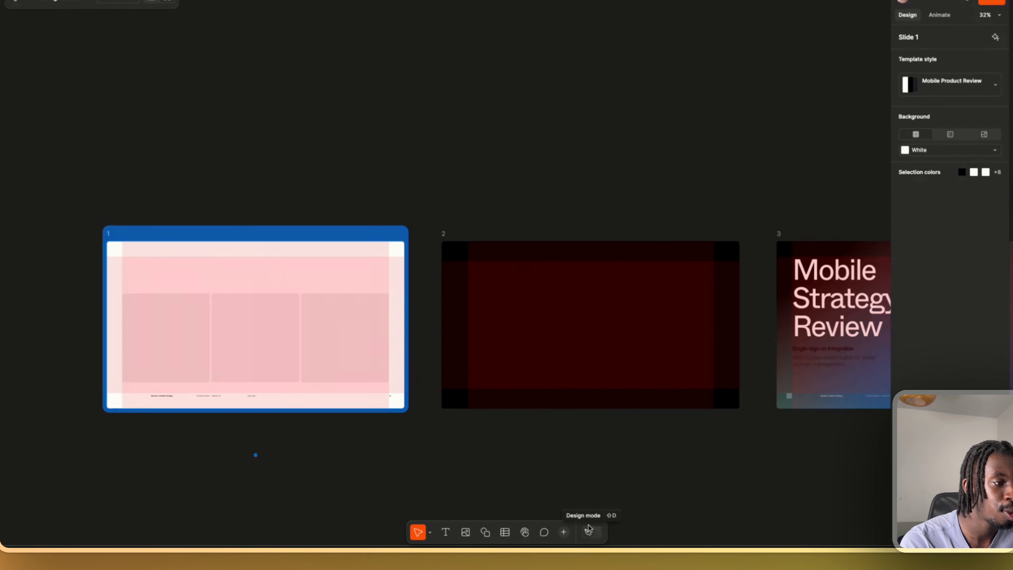
pyautogui.click(593, 536)
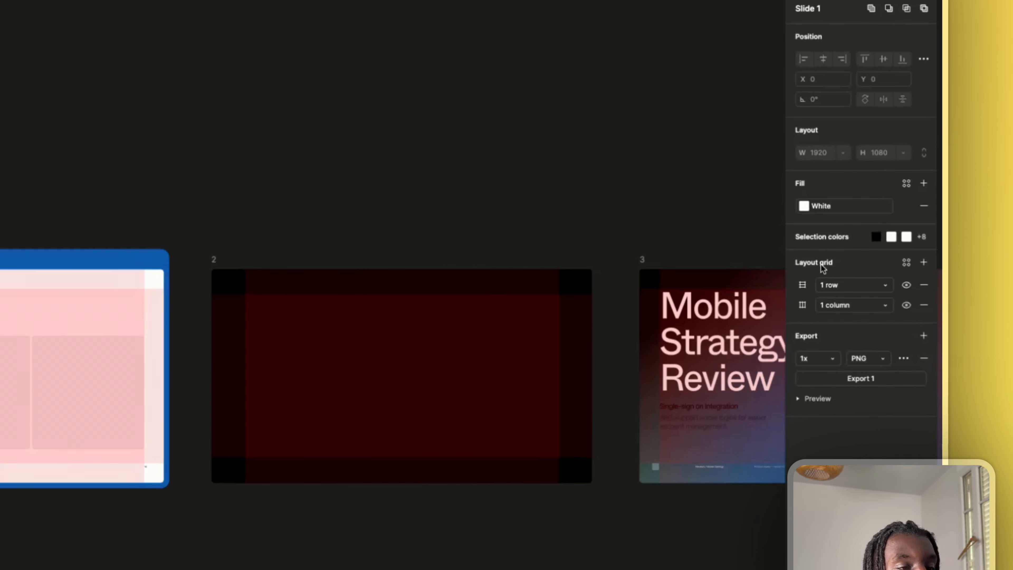
pyautogui.click(923, 286)
pyautogui.click(923, 286)
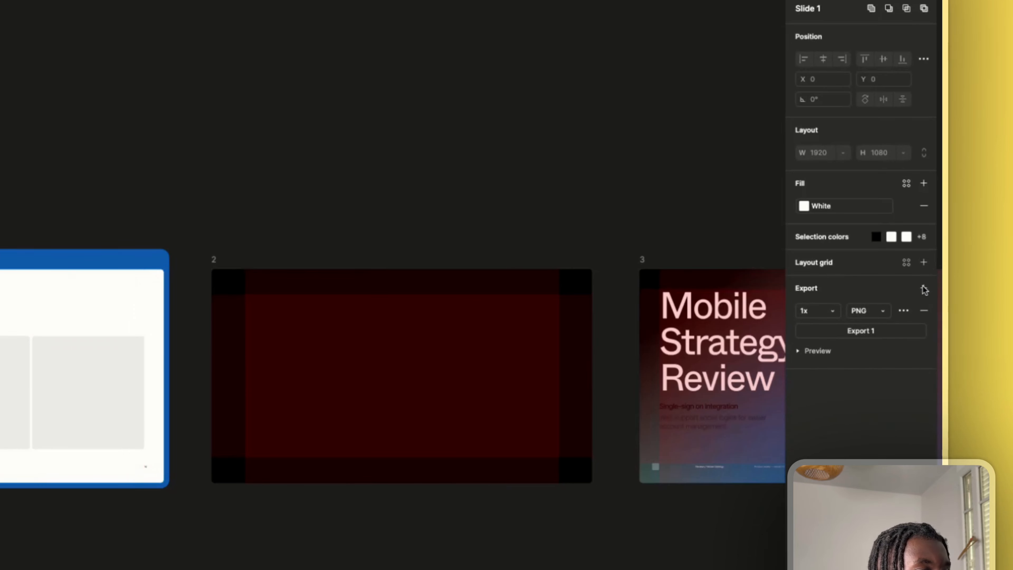
pyautogui.click(123, 191)
pyautogui.hscroll(4, 107, 190)
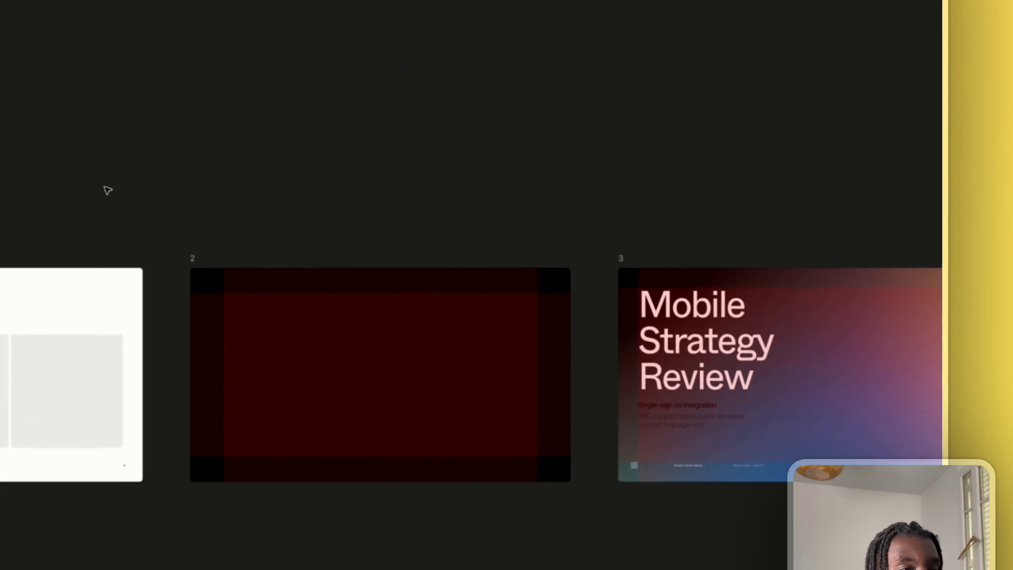
pyautogui.scroll(-3, 107, 190)
pyautogui.moveTo(67, 196); pyautogui.dragTo(675, 436)
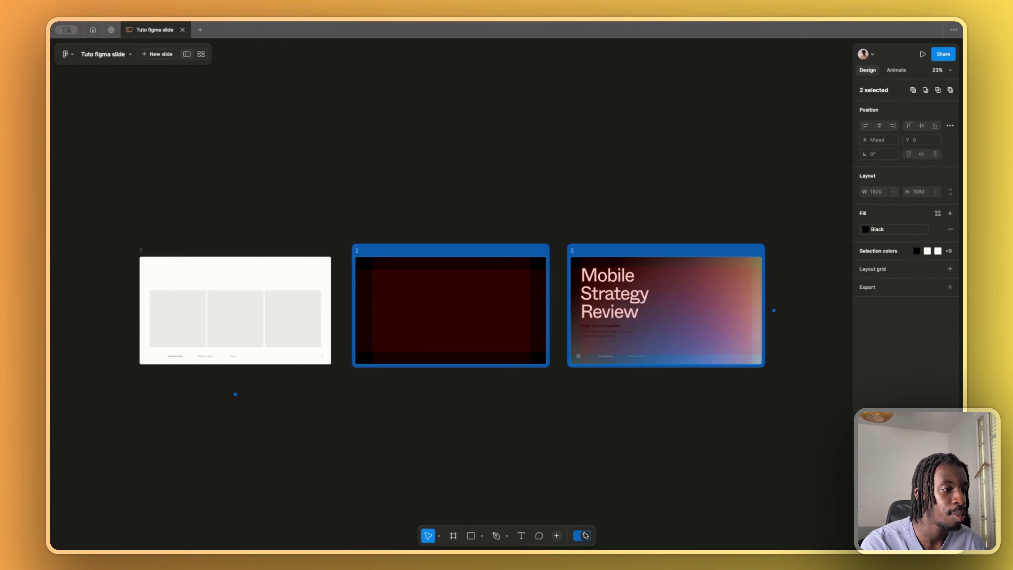
pyautogui.click(520, 229)
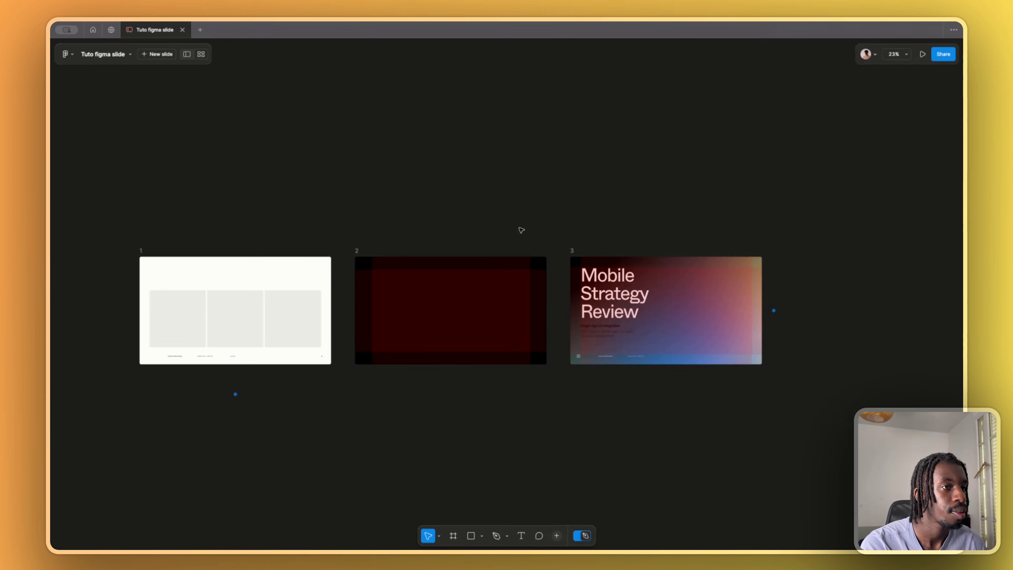
# - Remove the layout grids from slide 2 and slide 3
pyautogui.click(431, 256)
pyautogui.click(951, 267)
pyautogui.click(573, 253)
pyautogui.click(399, 252)
pyautogui.click(950, 267)
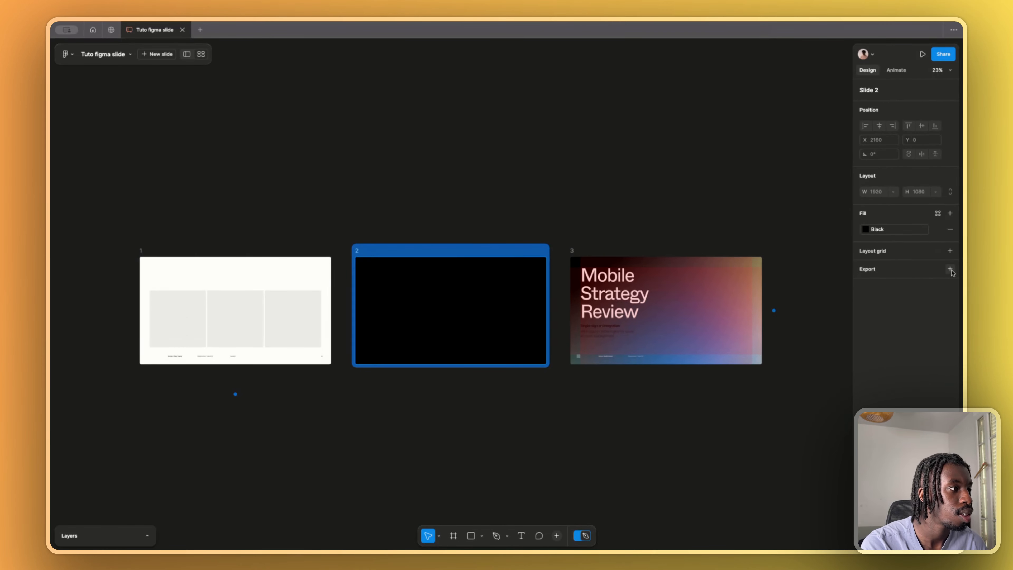
pyautogui.click(699, 254)
pyautogui.click(950, 285)
pyautogui.click(950, 285)
pyautogui.click(558, 193)
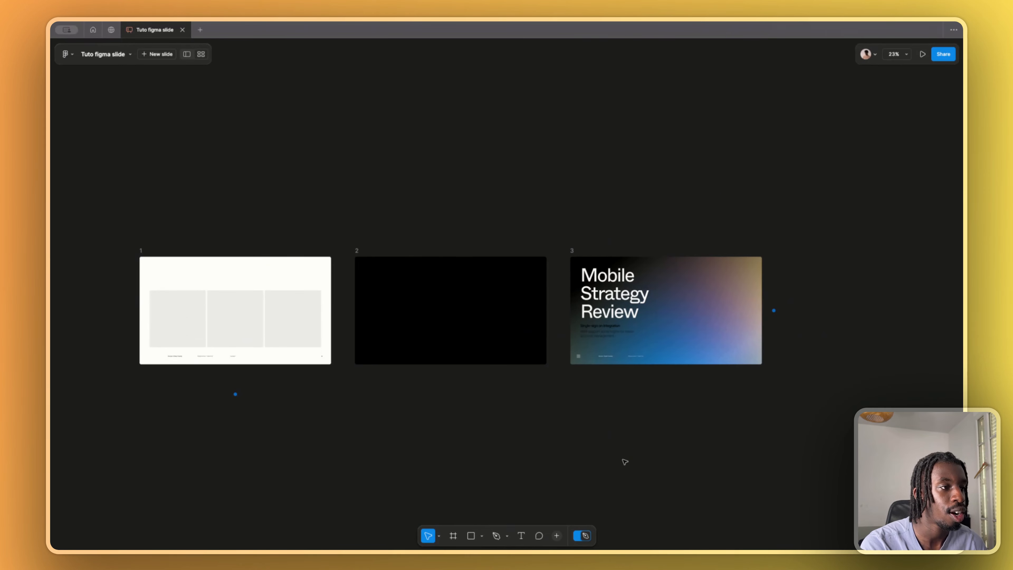
# - Turn off Design mode and open slide 1 in the single-slide view
pyautogui.click(583, 536)
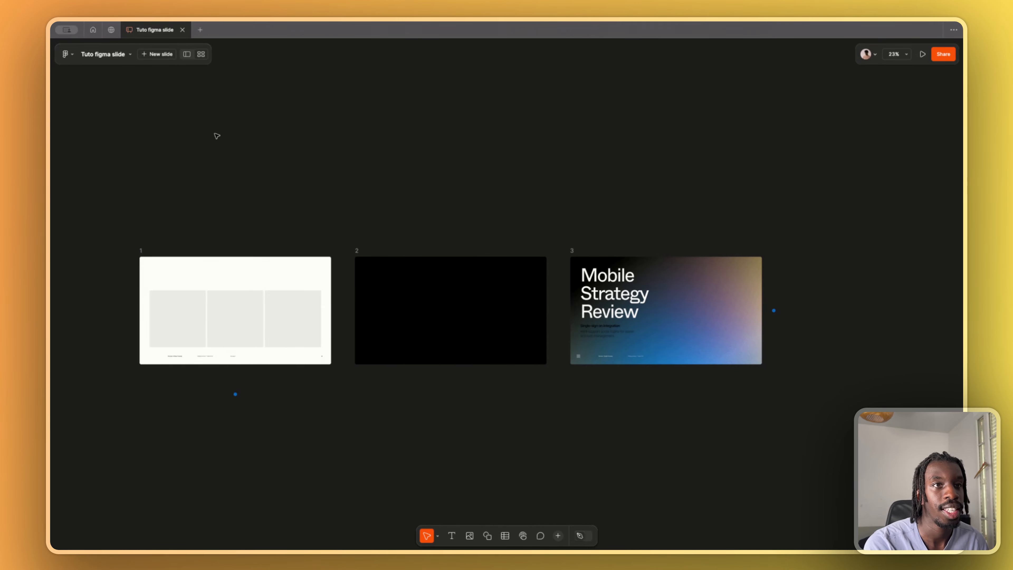
pyautogui.click(186, 56)
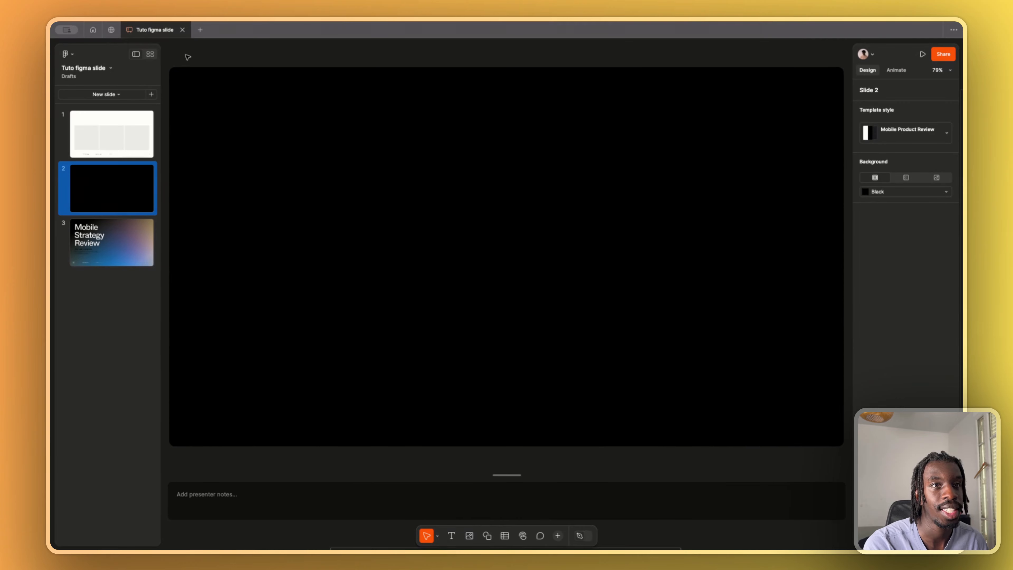
pyautogui.click(100, 133)
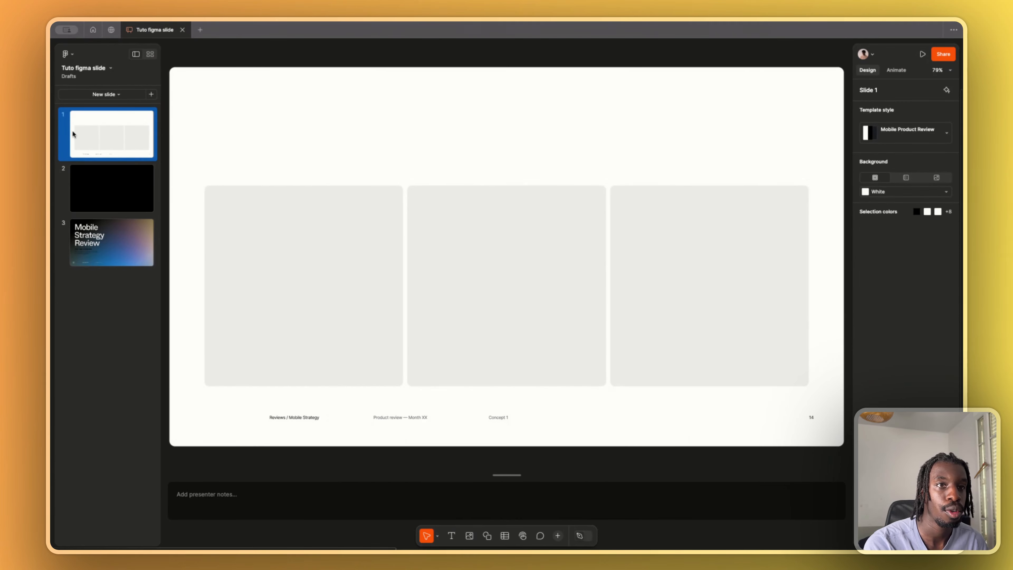
pyautogui.click(295, 131)
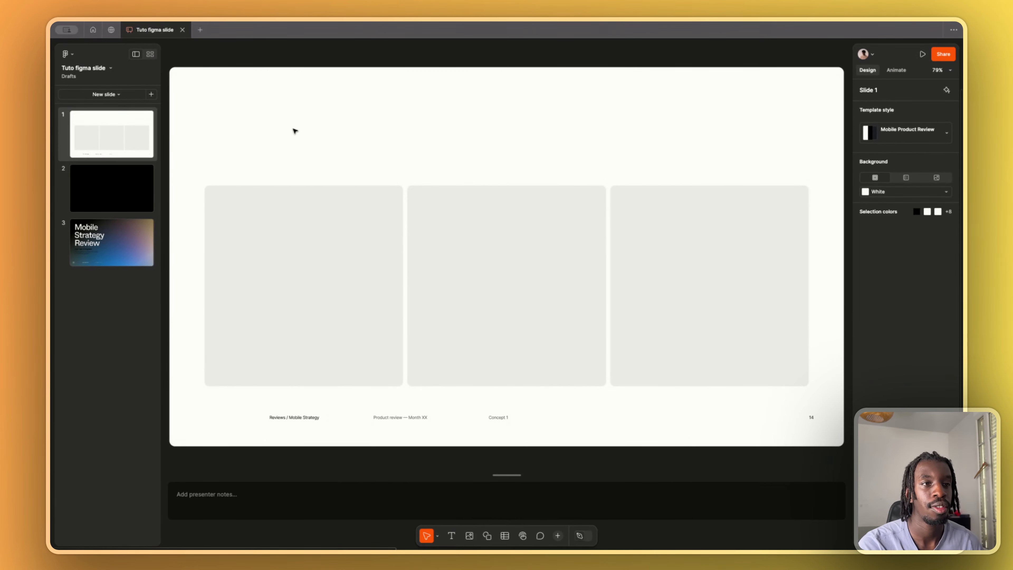
# - Select each of the three grey placeholder frames on slide 1 to inspect them, and deselect them
pyautogui.click(344, 242)
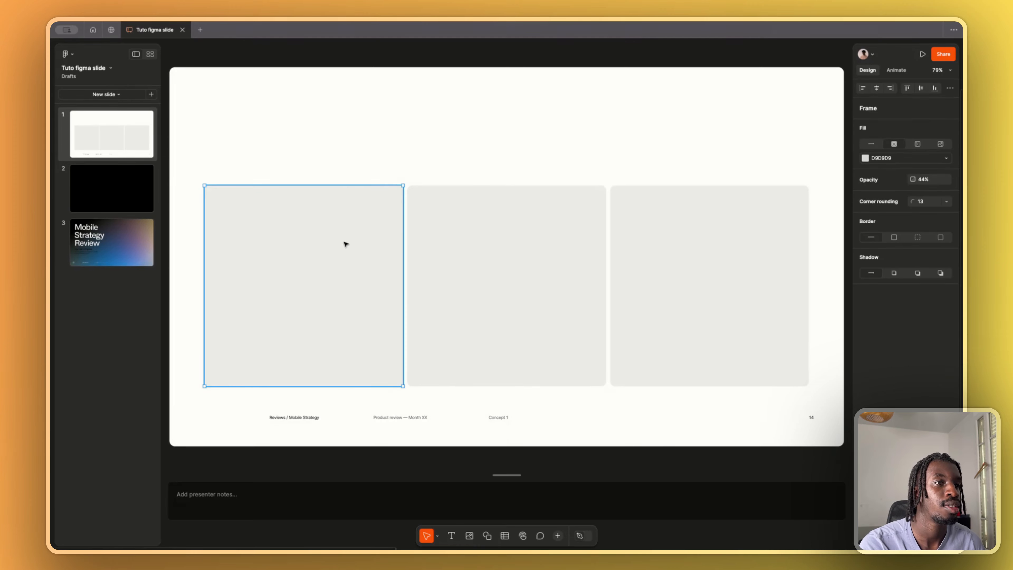
pyautogui.click(455, 240)
pyautogui.click(651, 254)
pyautogui.click(452, 207)
pyautogui.click(501, 148)
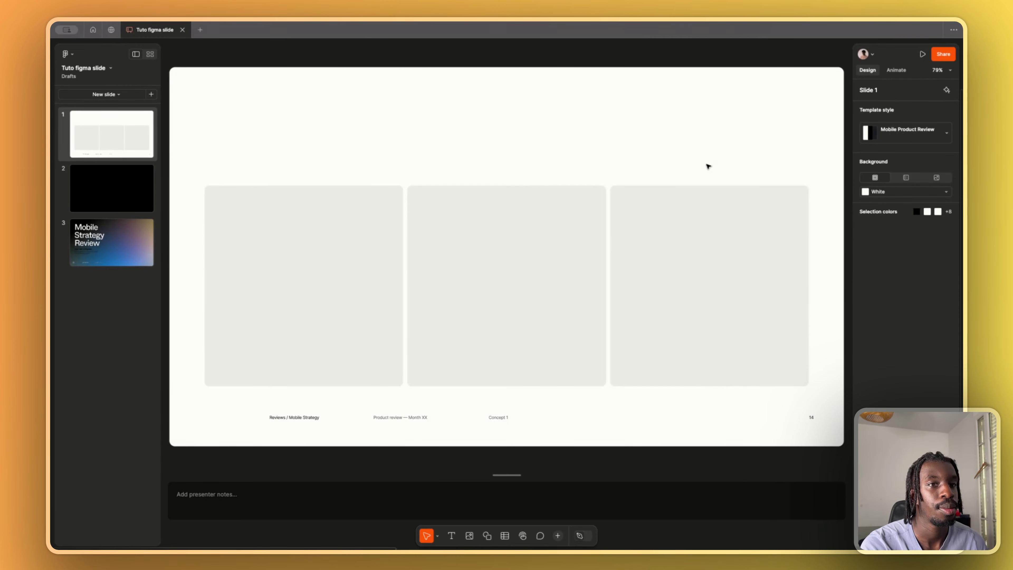
# - Change the background of slide 1 to the custom pink DE8A8A
pyautogui.click(920, 192)
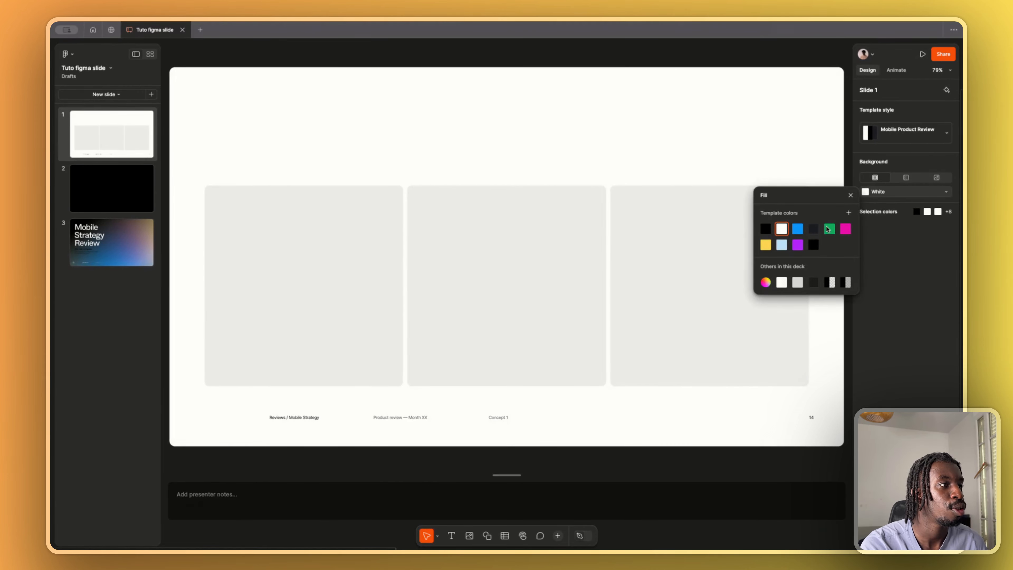
pyautogui.click(766, 282)
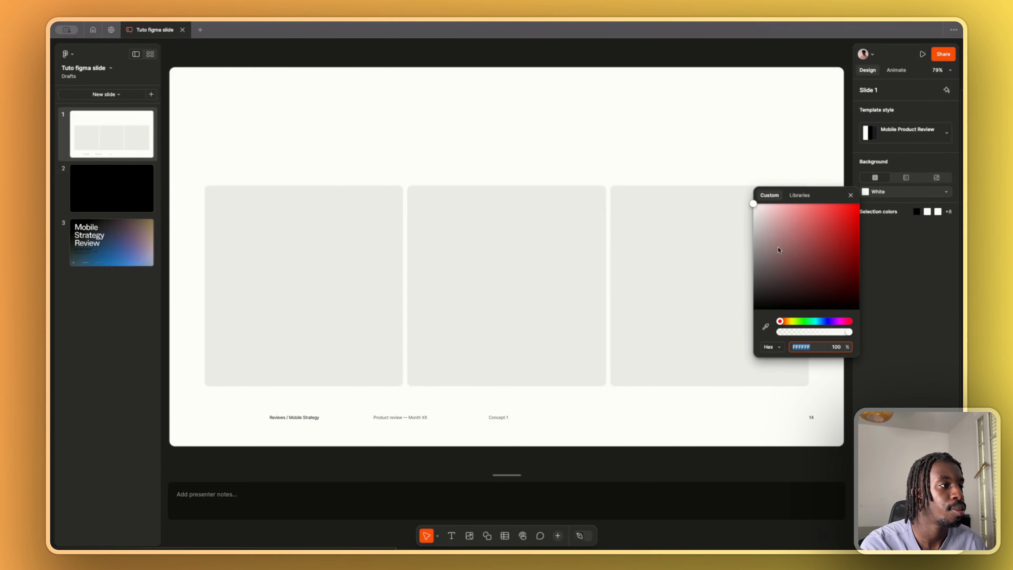
pyautogui.moveTo(779, 250); pyautogui.dragTo(793, 220)
pyautogui.click(919, 257)
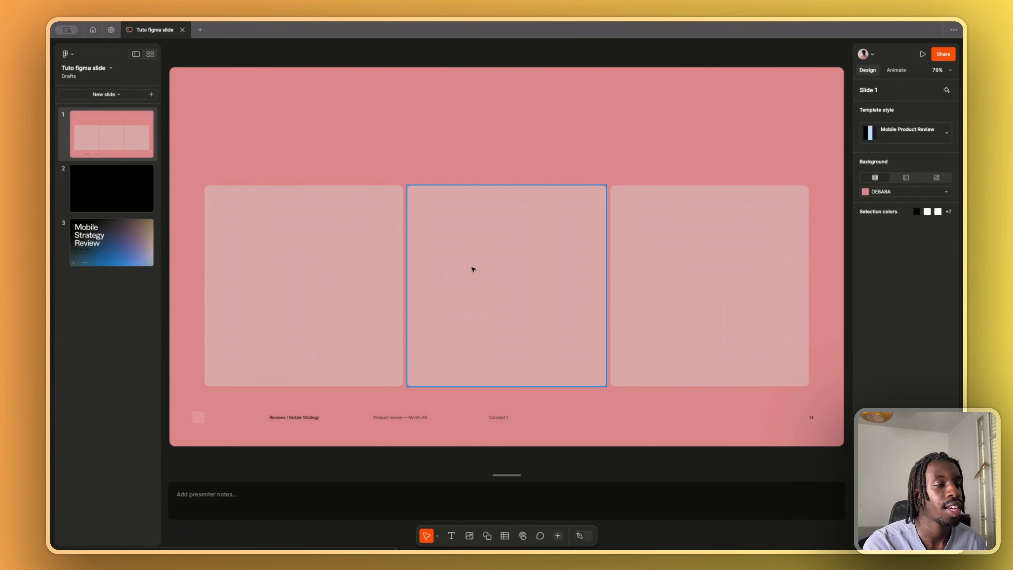
# - Select the footer text "Reviews / Mobile Strategy", and fill the first placeholder frame with the purple template colour Accent 6
pyautogui.click(304, 418)
pyautogui.click(303, 419)
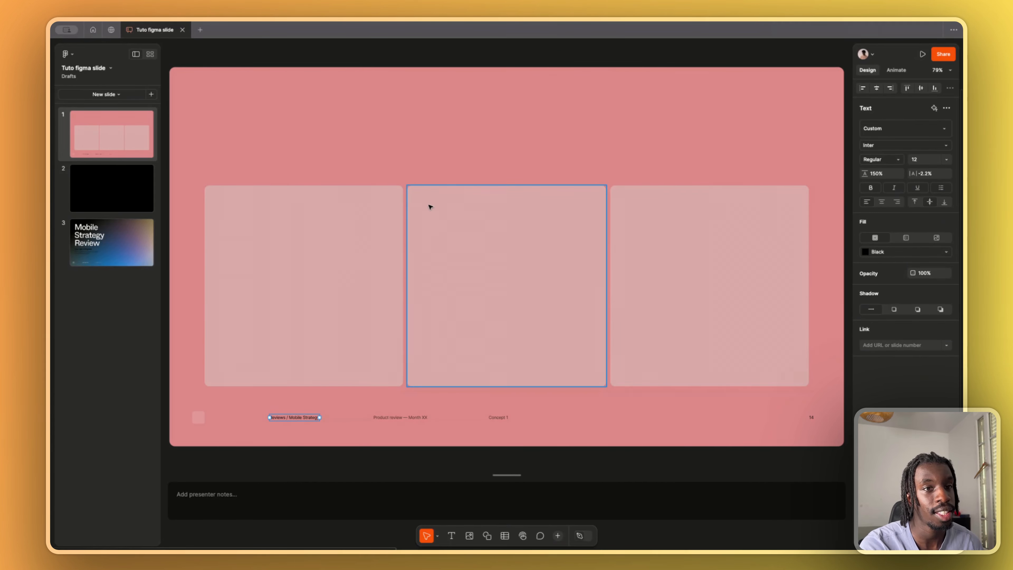
pyautogui.click(356, 234)
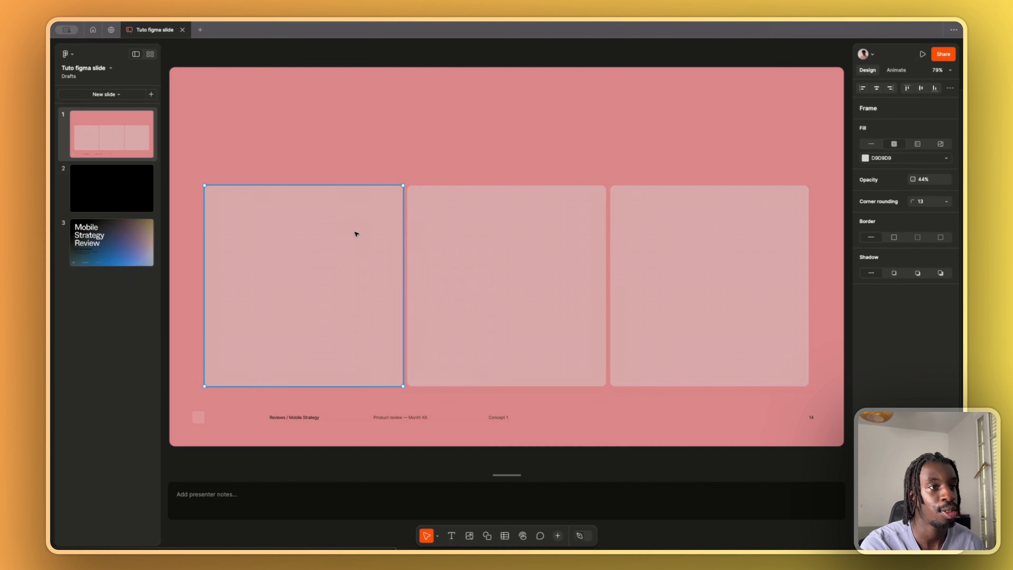
pyautogui.click(915, 157)
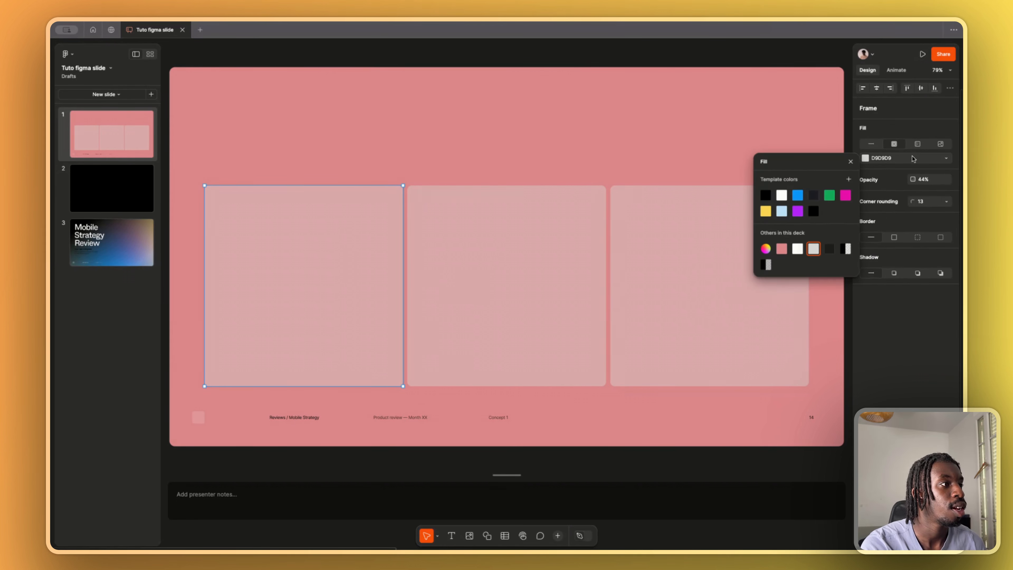
pyautogui.click(797, 212)
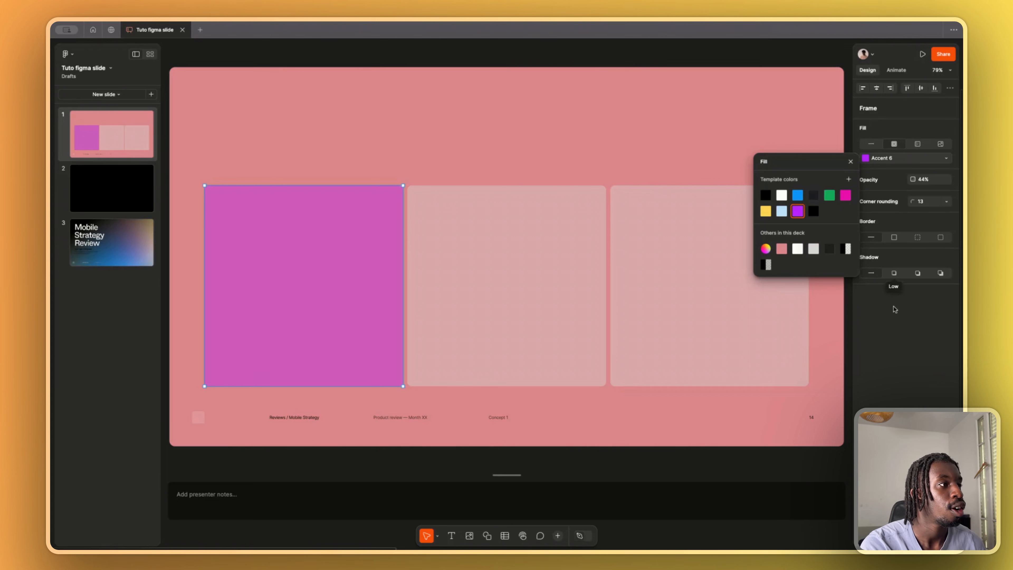
pyautogui.click(896, 323)
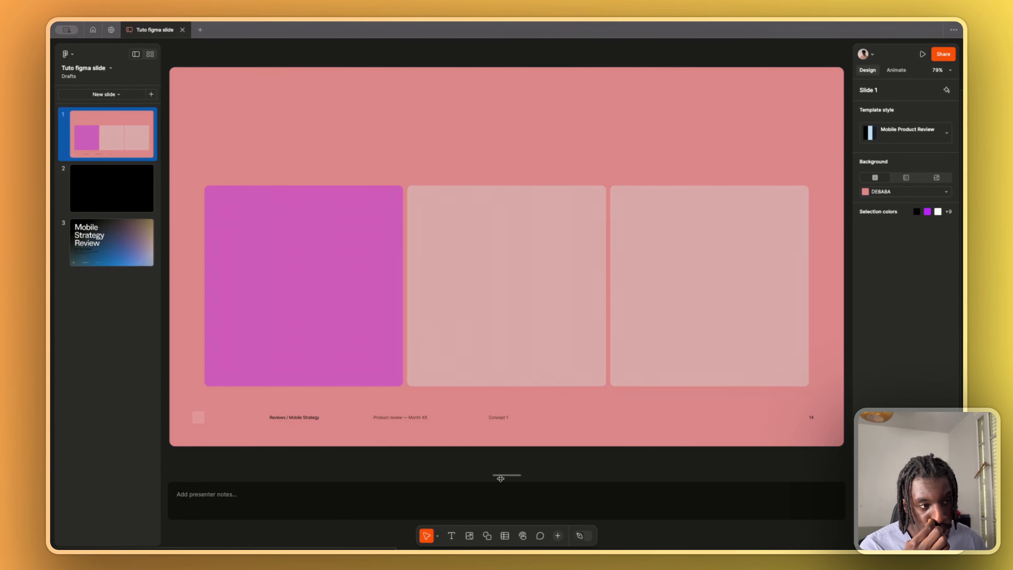
# - Add the presenter note "D'abord parler du carré rose, puis ensuite des deux autres carré" to slide 1 and enlarge the notes area
pyautogui.click(238, 495)
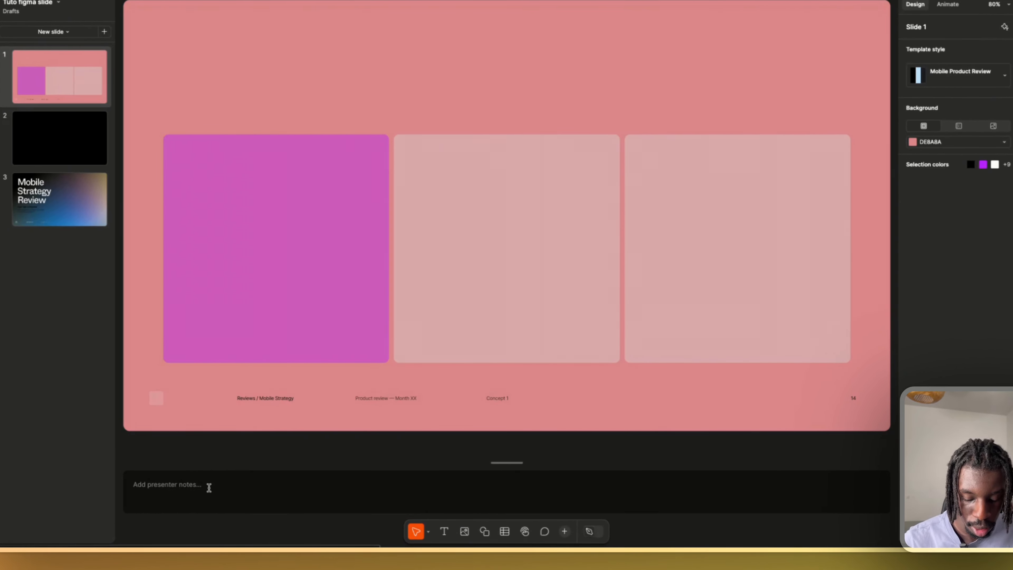
pyautogui.write("D'abord parler ")
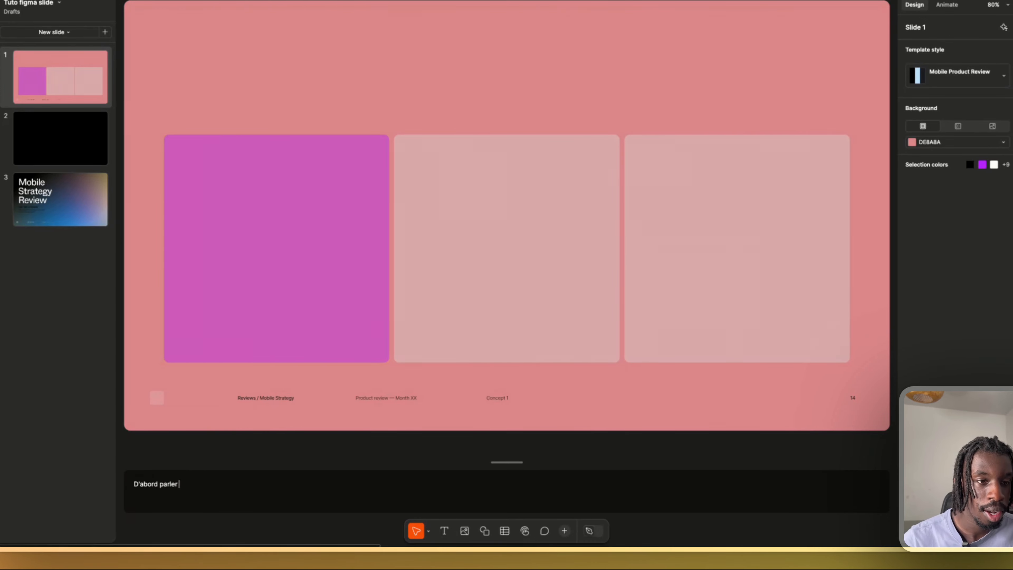
pyautogui.write('du carré rose, puis ensuite')
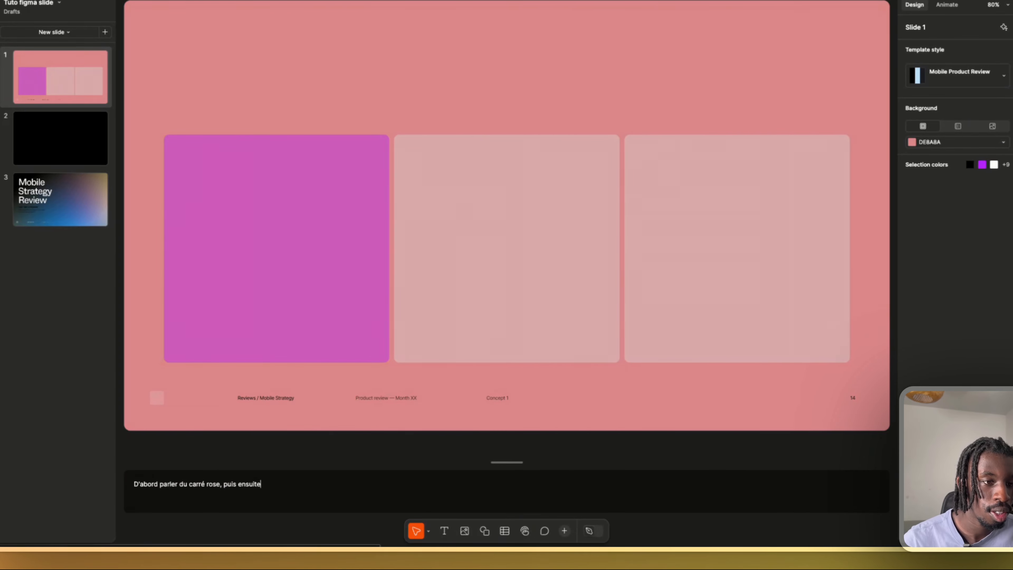
pyautogui.write(' des deux autres carré')
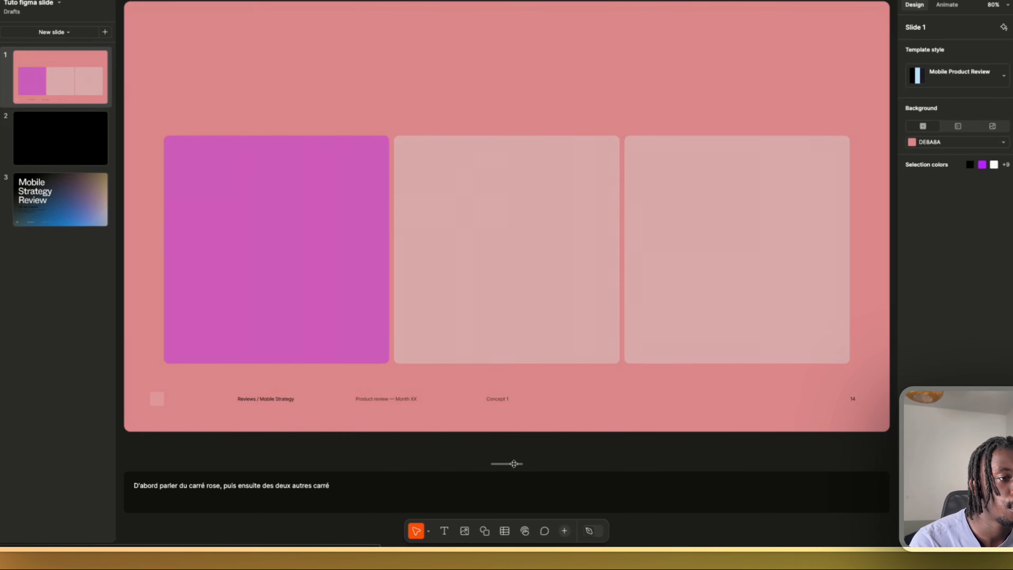
pyautogui.moveTo(507, 463); pyautogui.dragTo(505, 431)
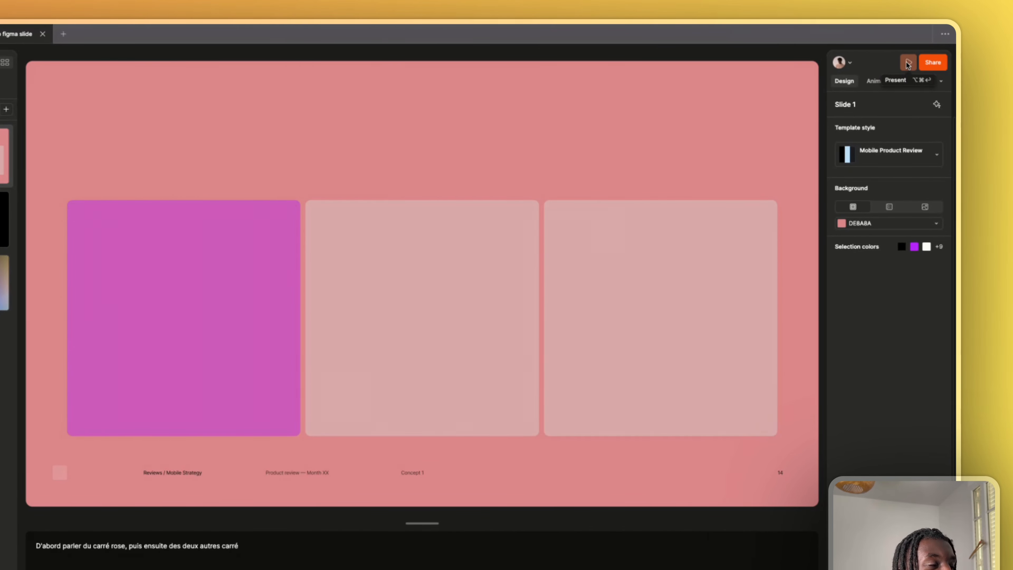
# - Present the deck in the audience view and return to the deck editor
pyautogui.click(908, 63)
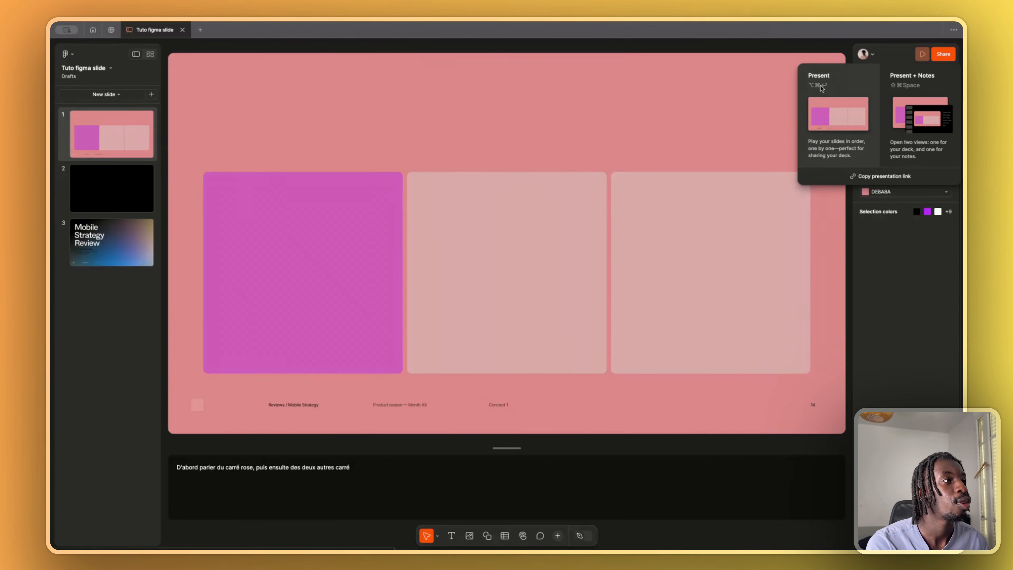
pyautogui.click(784, 102)
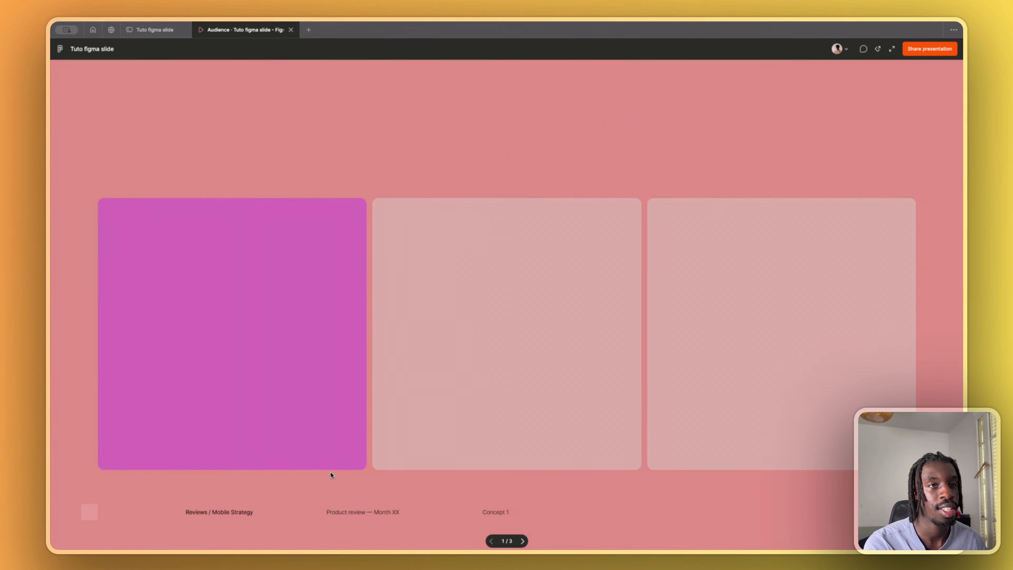
pyautogui.click(155, 29)
# - Present the deck with notes and widen the notes area beside the slide preview
pyautogui.click(923, 54)
pyautogui.click(943, 92)
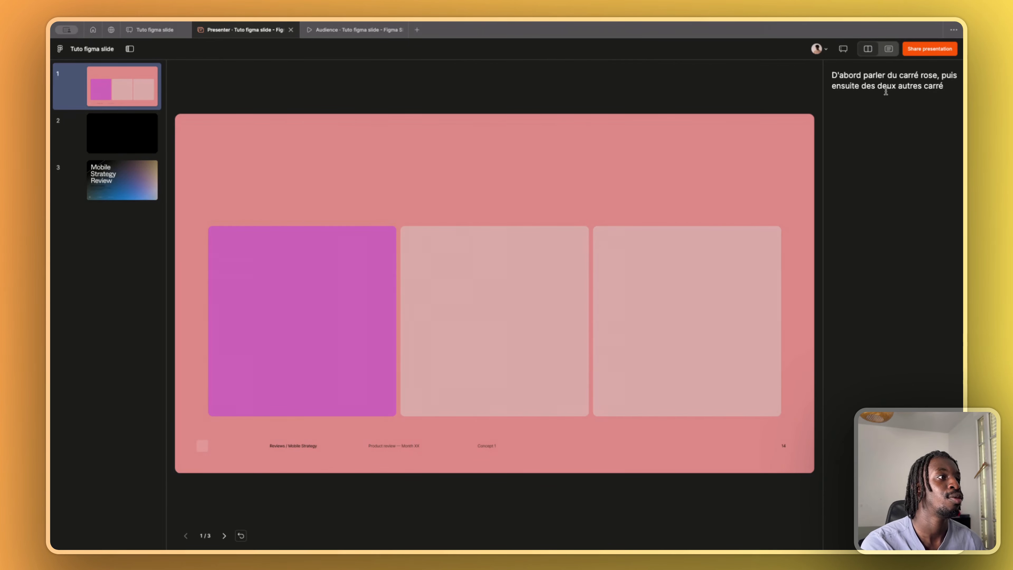
pyautogui.moveTo(827, 159); pyautogui.dragTo(539, 165)
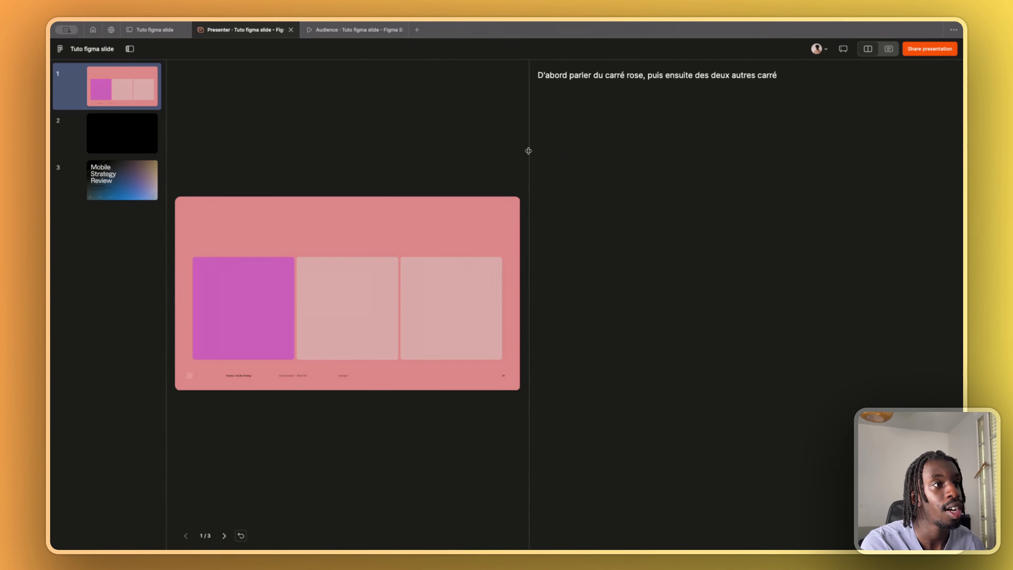
pyautogui.moveTo(528, 151); pyautogui.dragTo(508, 153)
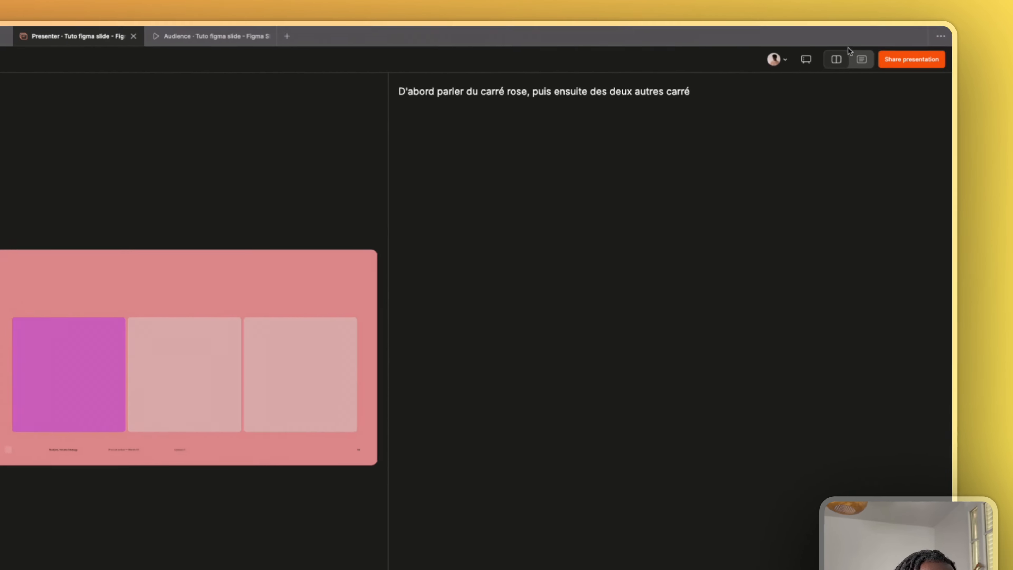
# - Show only the notes in the presenter view, and step forward one slide and back to slide 1
pyautogui.click(831, 60)
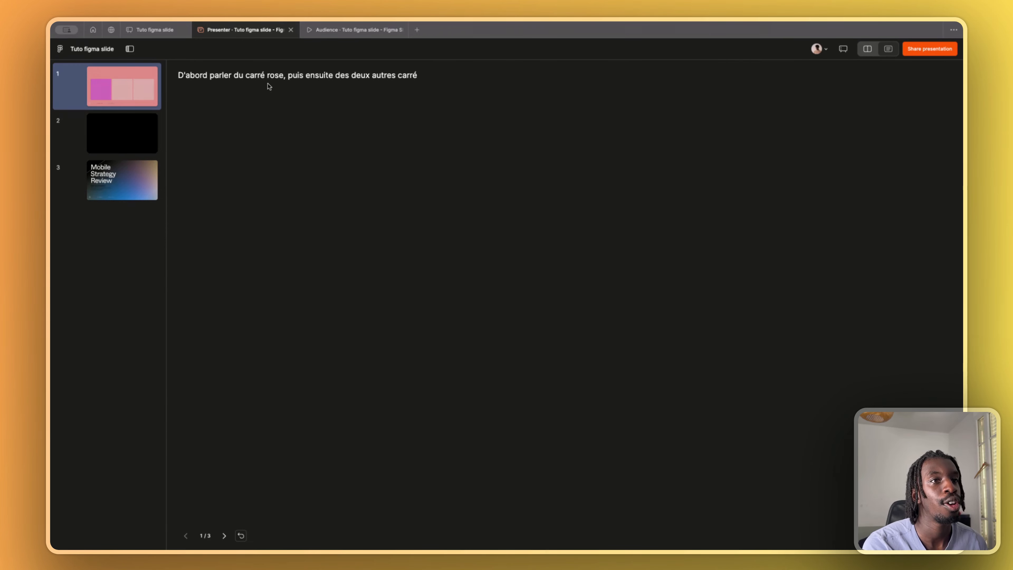
pyautogui.click(225, 536)
pyautogui.click(187, 536)
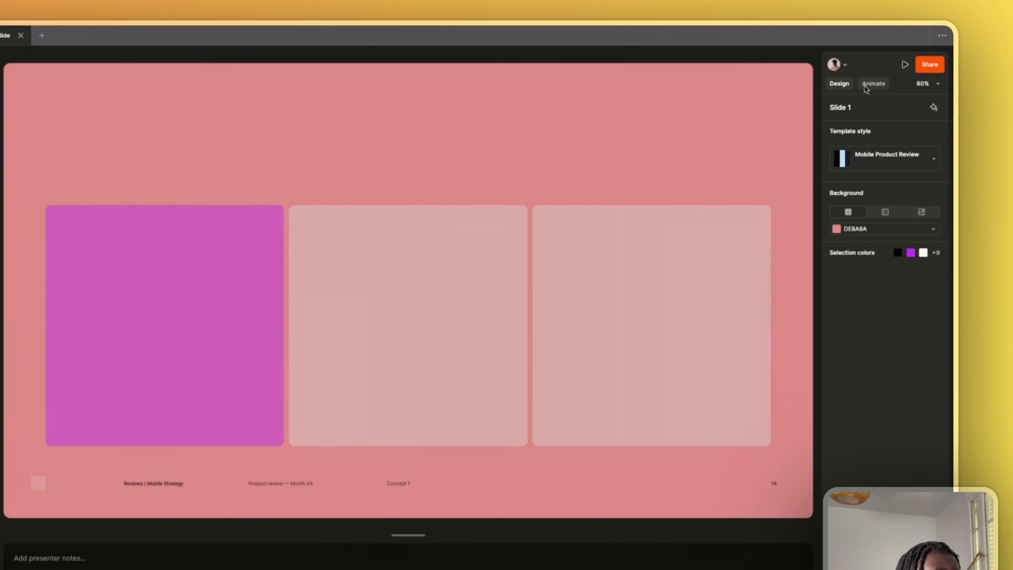
# - Open the animation settings and move the Mobile Strategy Review slide up to second place in the deck
pyautogui.click(878, 87)
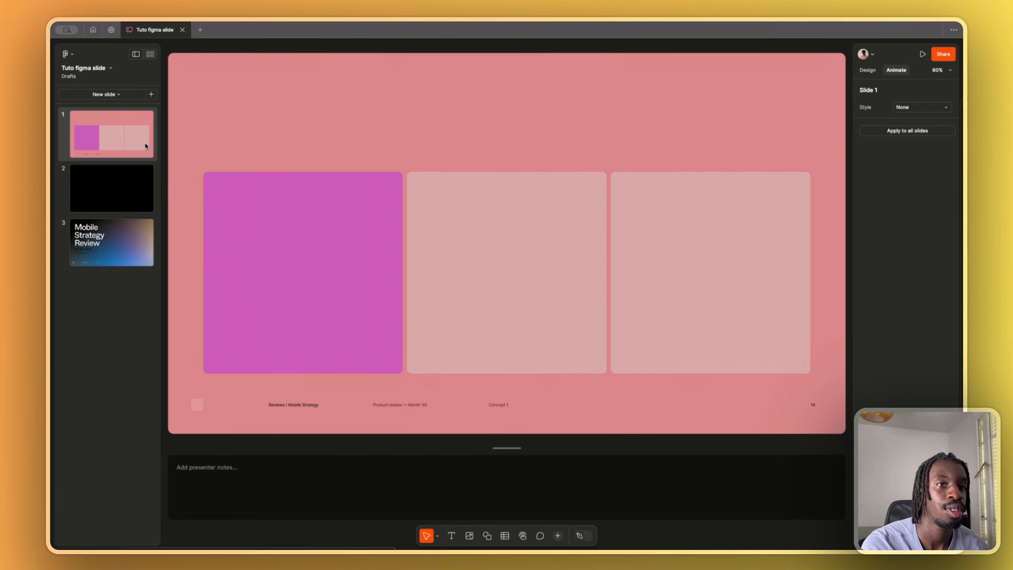
pyautogui.click(124, 235)
pyautogui.moveTo(124, 236); pyautogui.dragTo(120, 184)
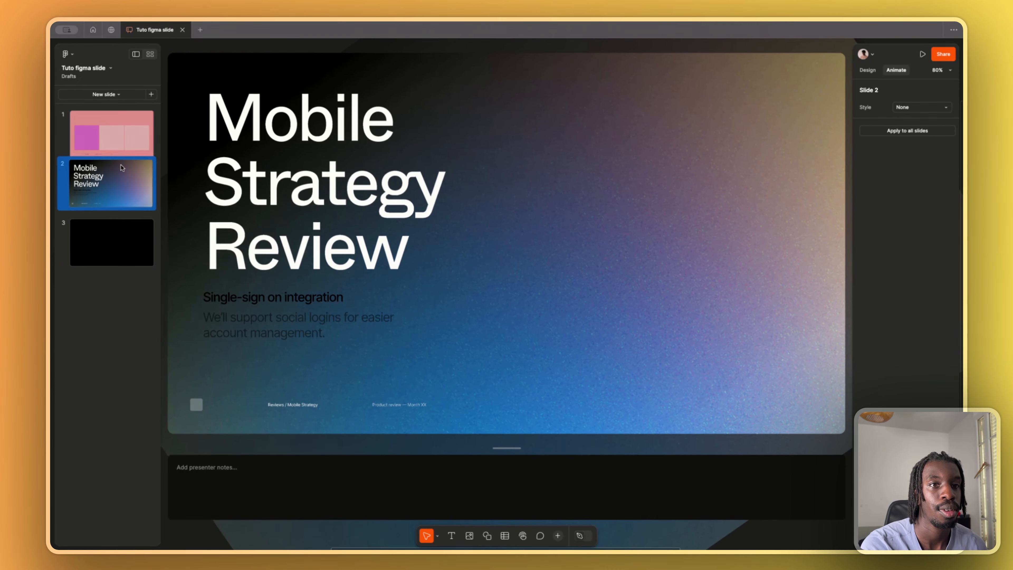
# - Set the transition style of slide 1 to Slide in
pyautogui.click(130, 128)
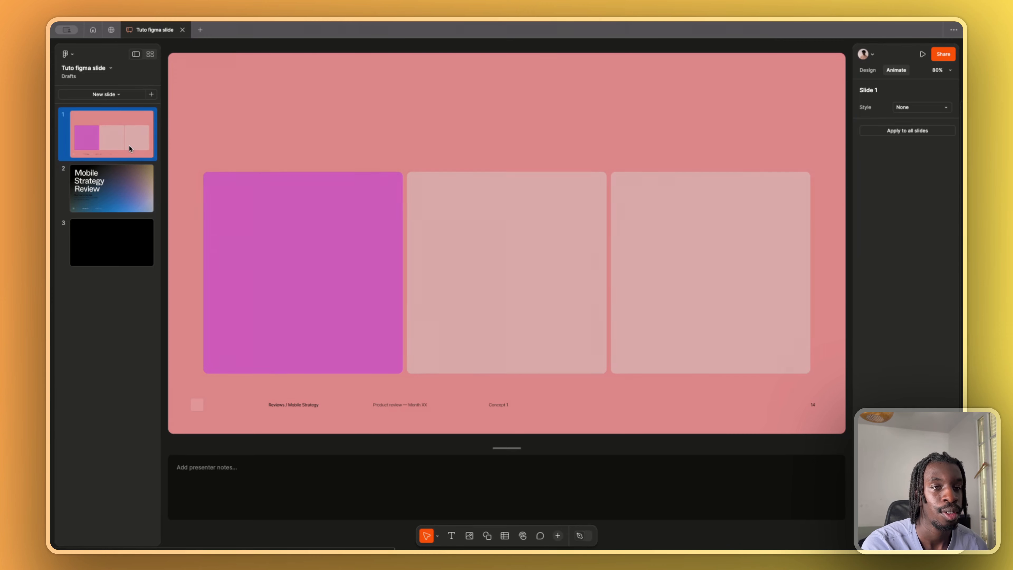
pyautogui.click(138, 172)
pyautogui.click(145, 136)
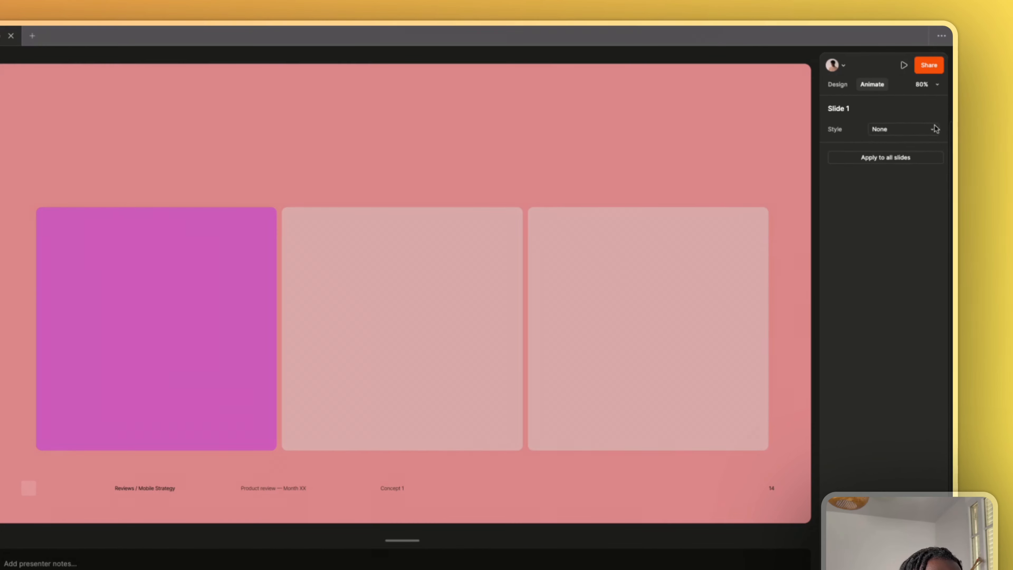
pyautogui.click(945, 107)
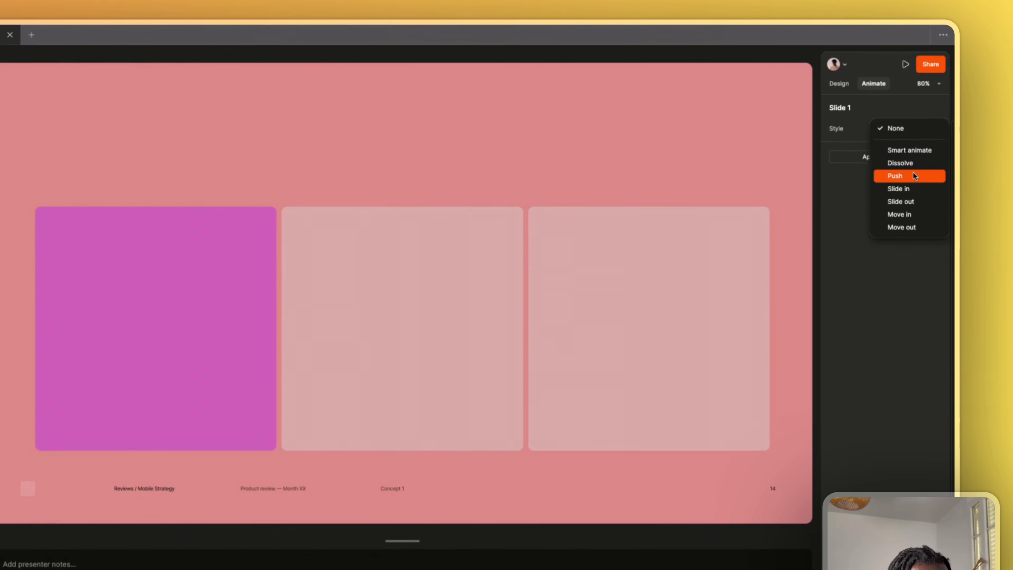
pyautogui.click(900, 186)
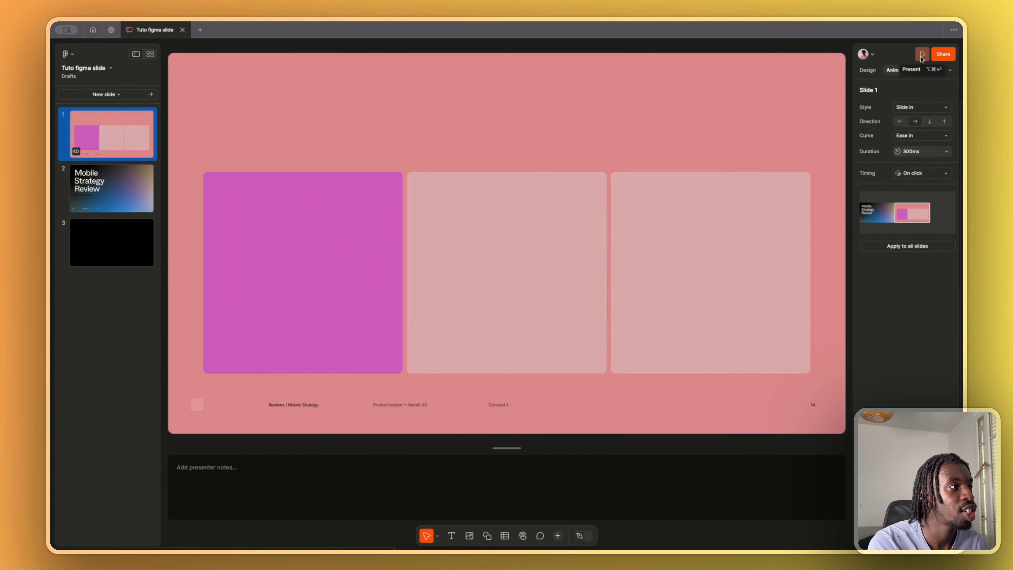
# - Present the deck in the audience view to preview the slide transition
pyautogui.moveTo(921, 56)
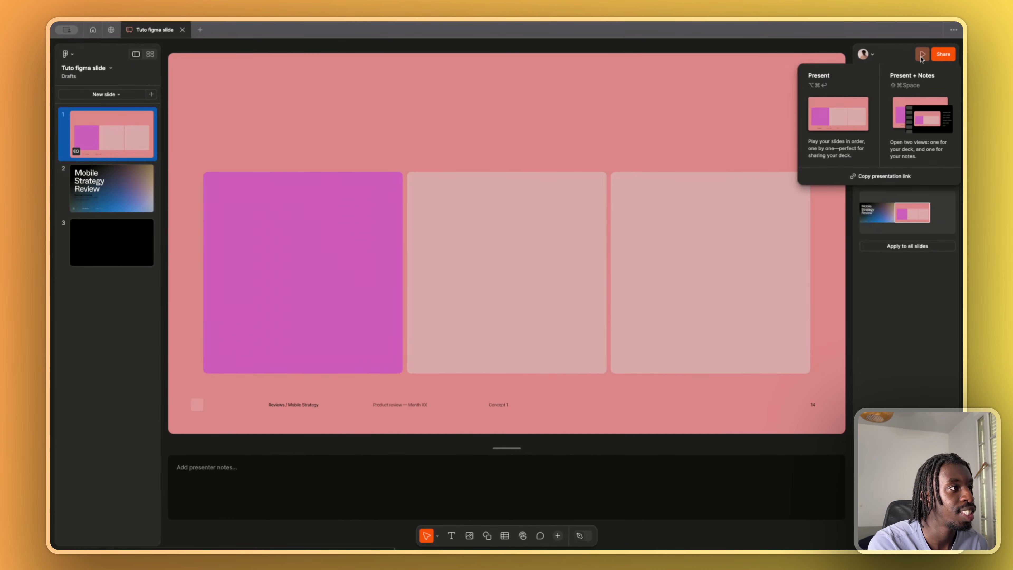
pyautogui.click(852, 79)
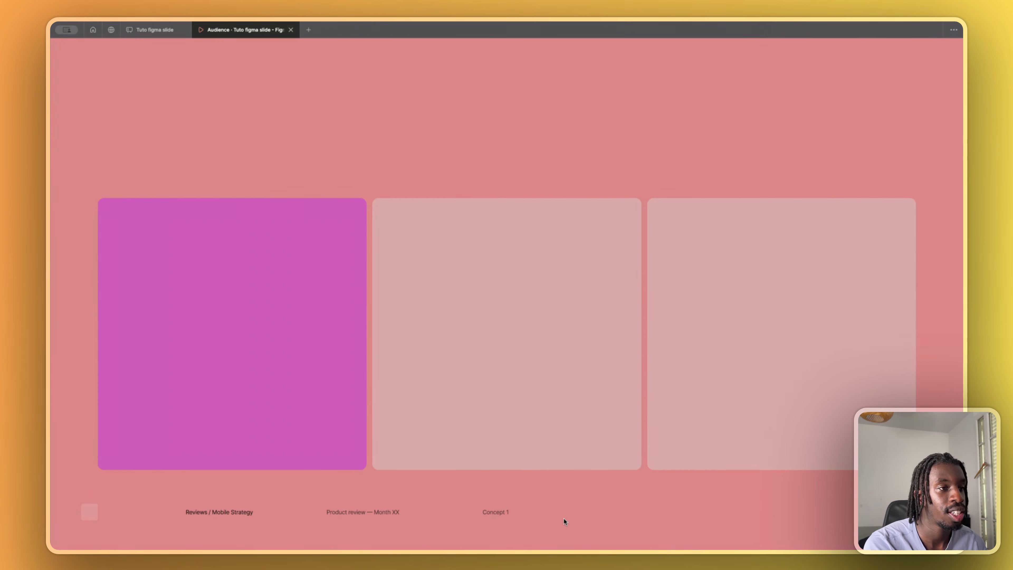
pyautogui.press('Left')
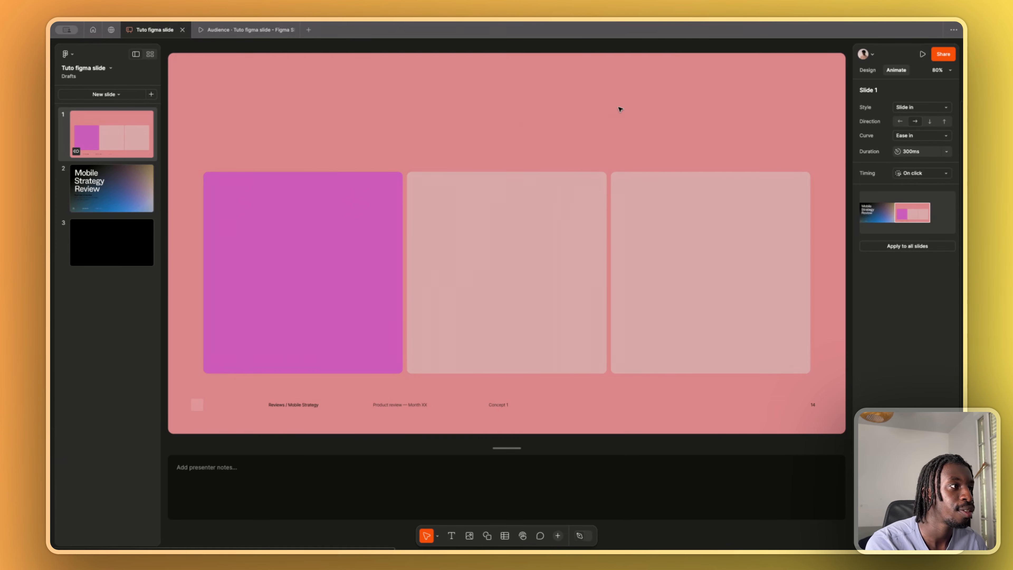
# - Compare the animation settings of slide 2 and slide 1, and open the timing options for slide 1
pyautogui.click(127, 195)
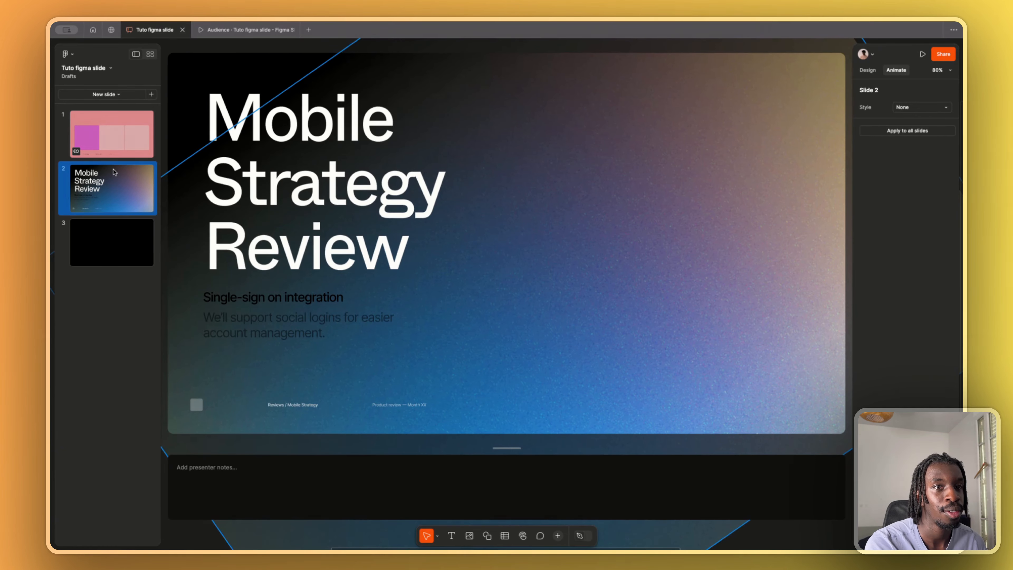
pyautogui.click(111, 148)
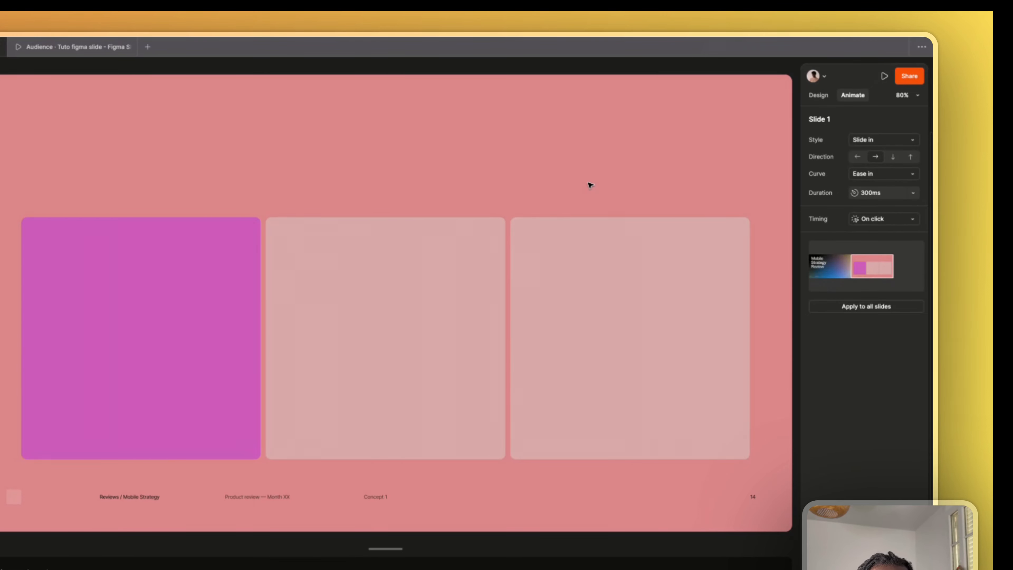
pyautogui.click(885, 220)
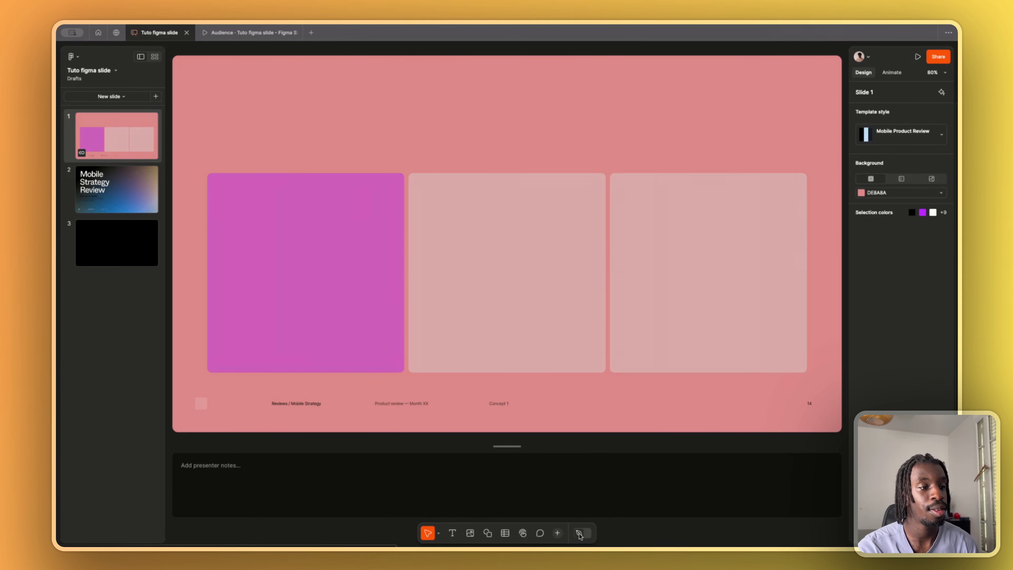
# - Toggle Design mode on and off for slide 1, and leave it turned on
pyautogui.click(580, 533)
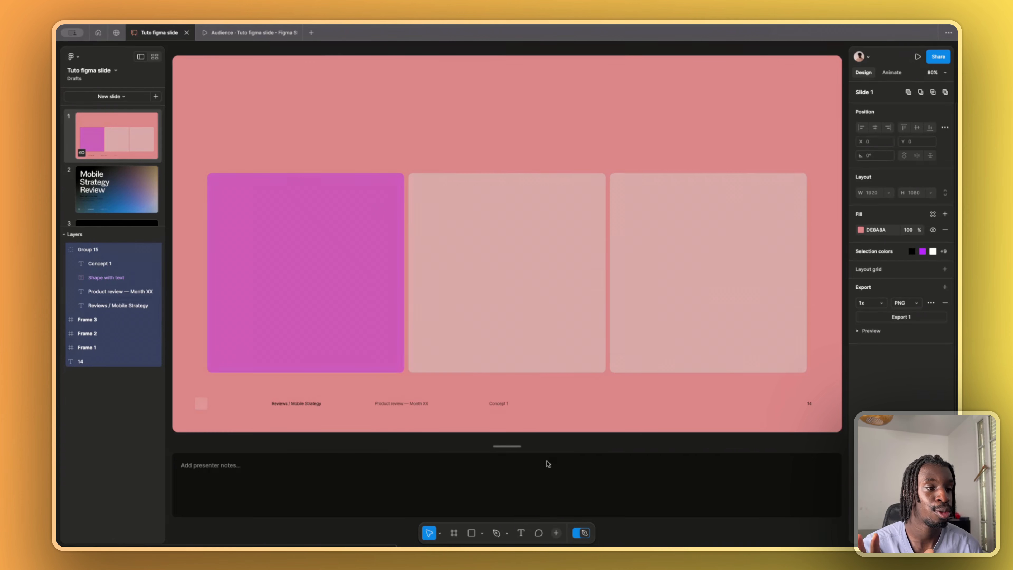
pyautogui.click(583, 535)
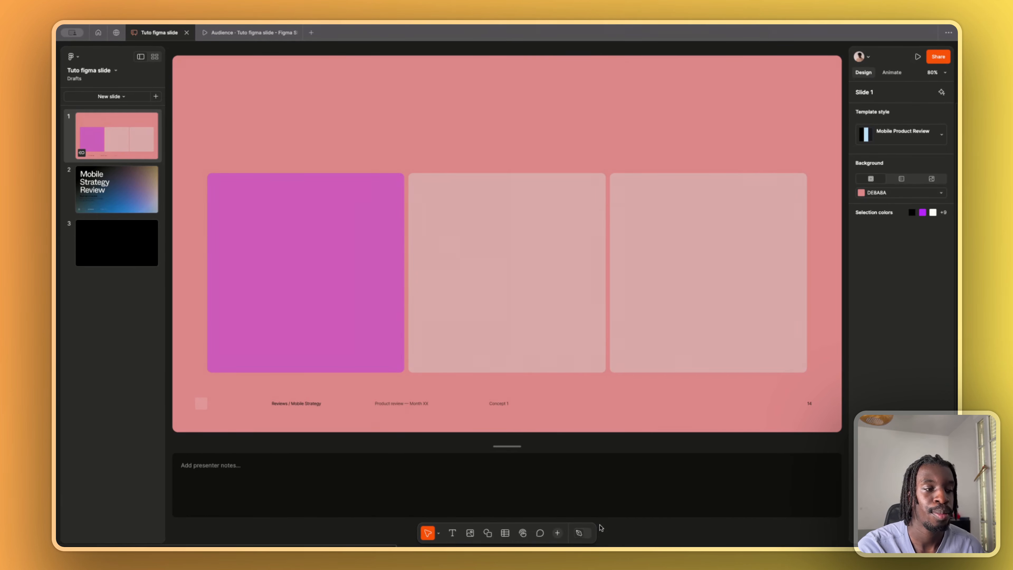
pyautogui.click(585, 535)
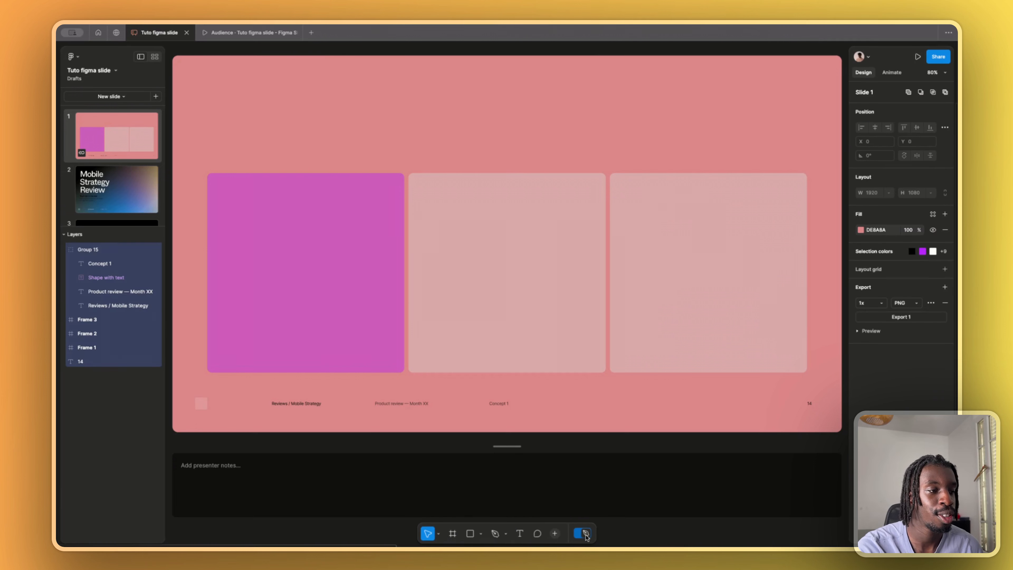
# - Turn off Design mode and add a live poll to slide 1, placed above the purple box and overlapping its upper part
pyautogui.click(585, 534)
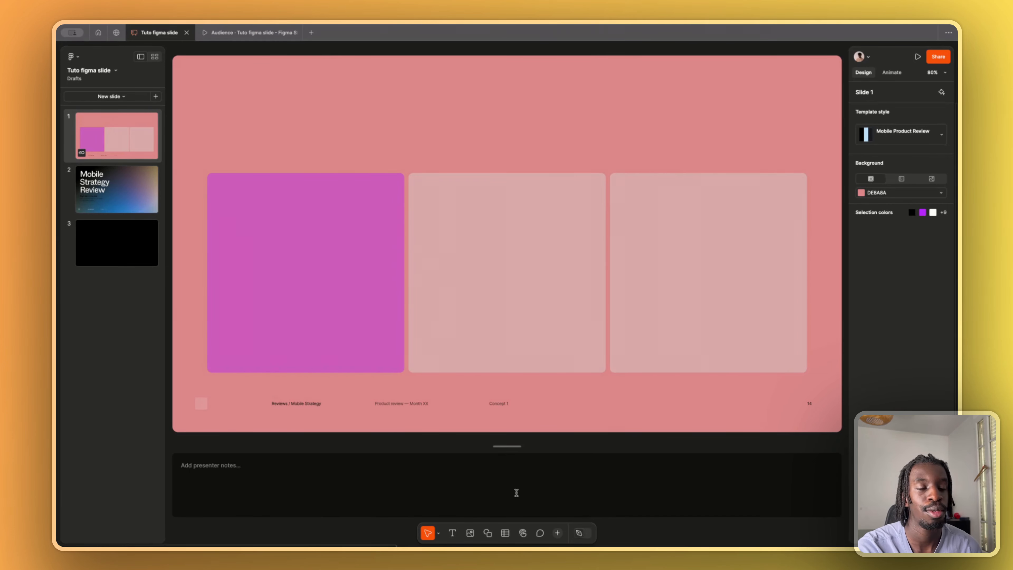
pyautogui.click(578, 533)
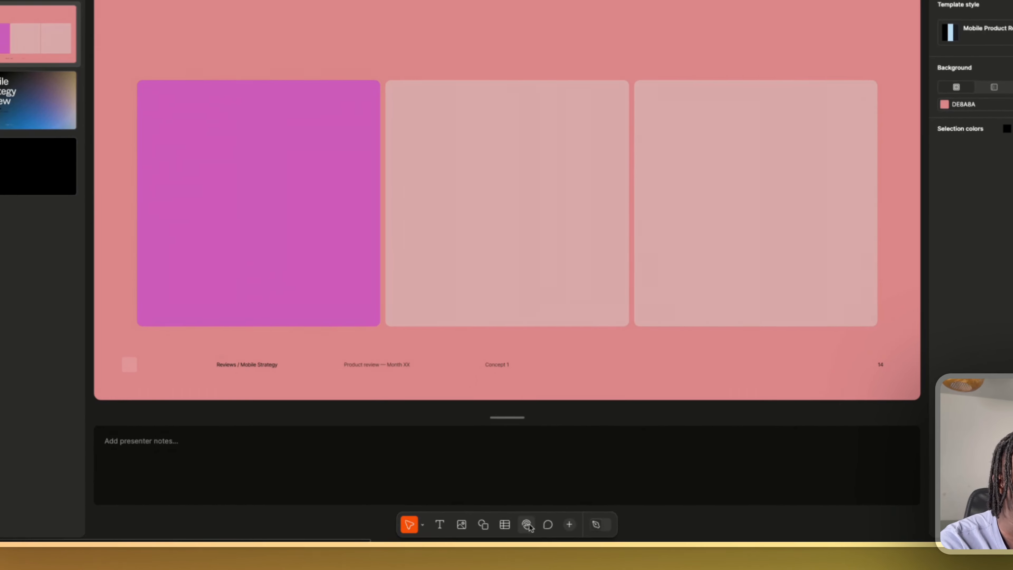
pyautogui.click(524, 535)
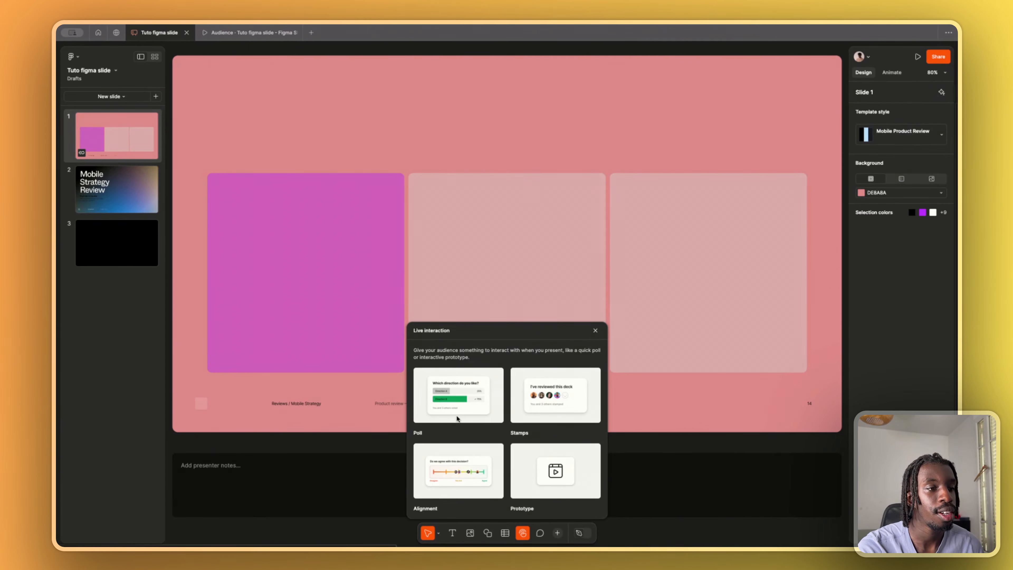
pyautogui.click(449, 381)
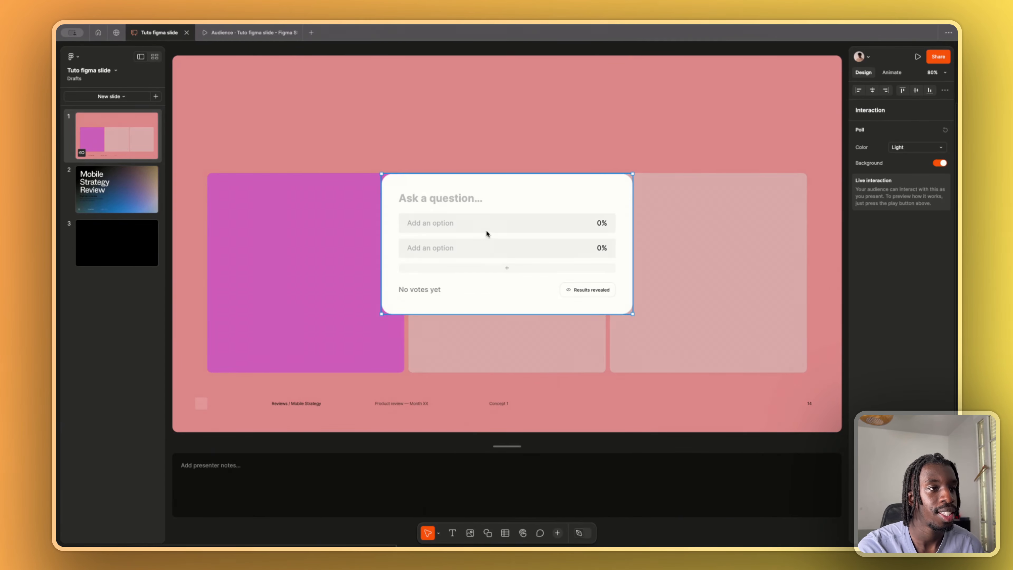
pyautogui.moveTo(486, 232); pyautogui.dragTo(312, 130)
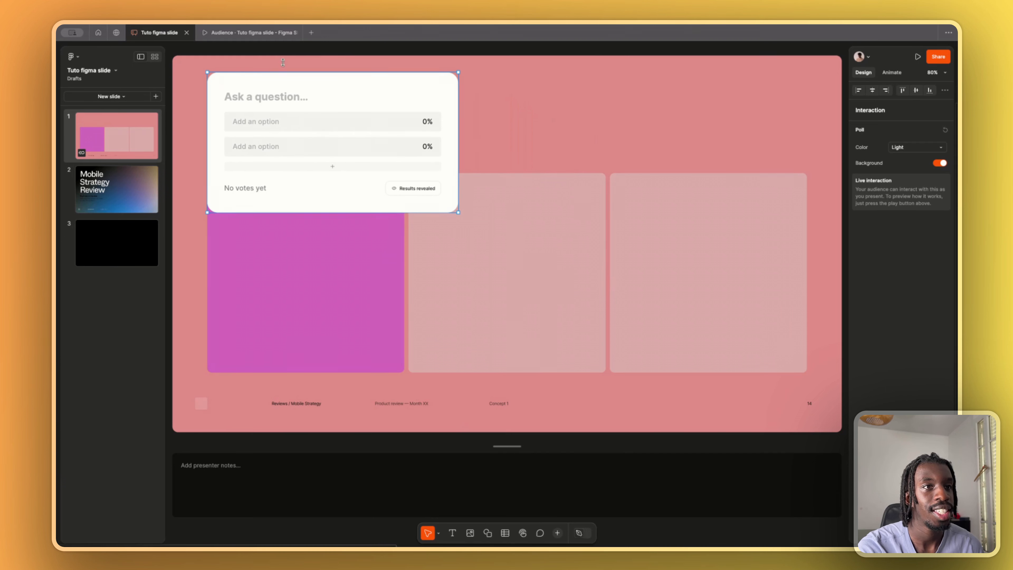
# - Enter the poll question "Quelle version vous avez préferez" with the two answer options V1 and V2
pyautogui.click(297, 99)
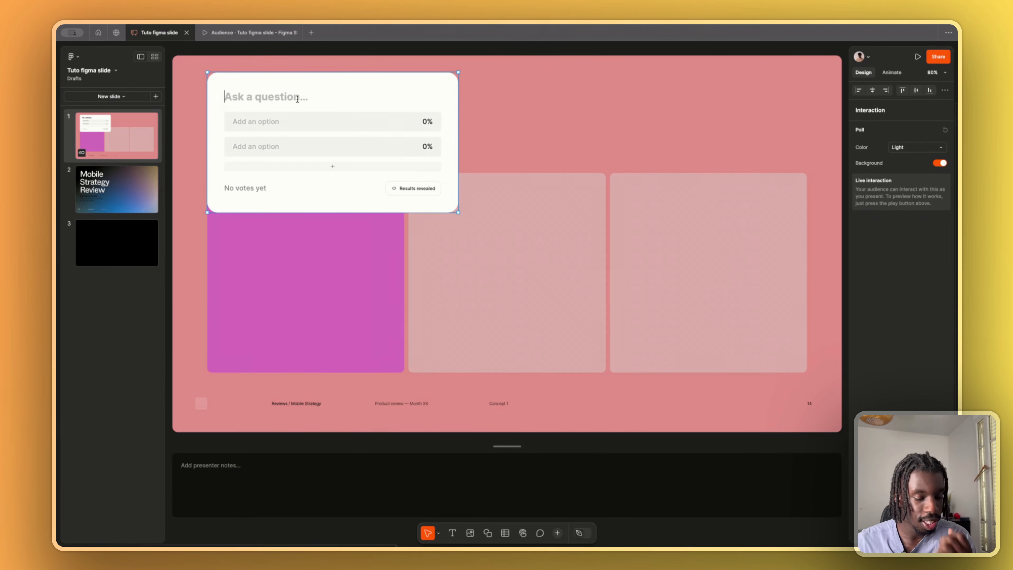
pyautogui.write('Quelle version vous avez ')
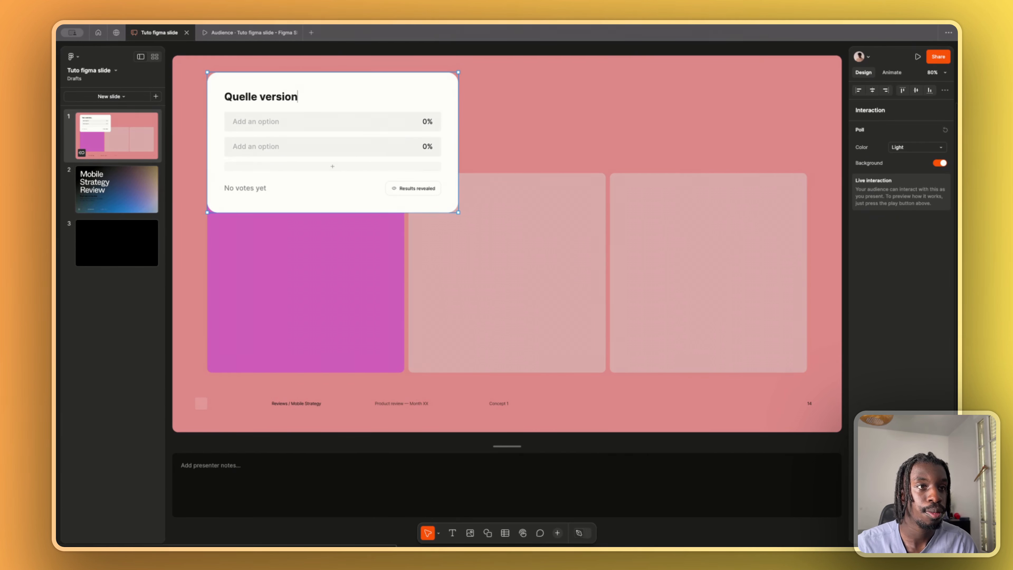
pyautogui.write('pré')
pyautogui.press('BackSpace')
pyautogui.write('ef')
pyautogui.press('BackSpace')
pyautogui.press('BackSpace')
pyautogui.press('BackSpace')
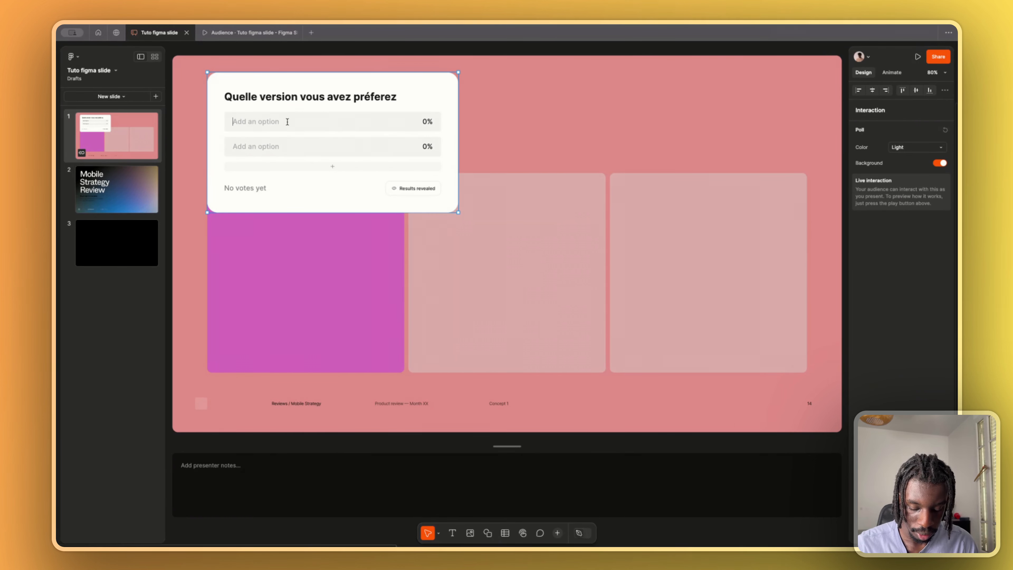
pyautogui.write('V1')
pyautogui.click(282, 147)
pyautogui.write('V2')
# - Vote for V1 in the poll in the audience view, and hide and reveal the poll results
pyautogui.click(249, 33)
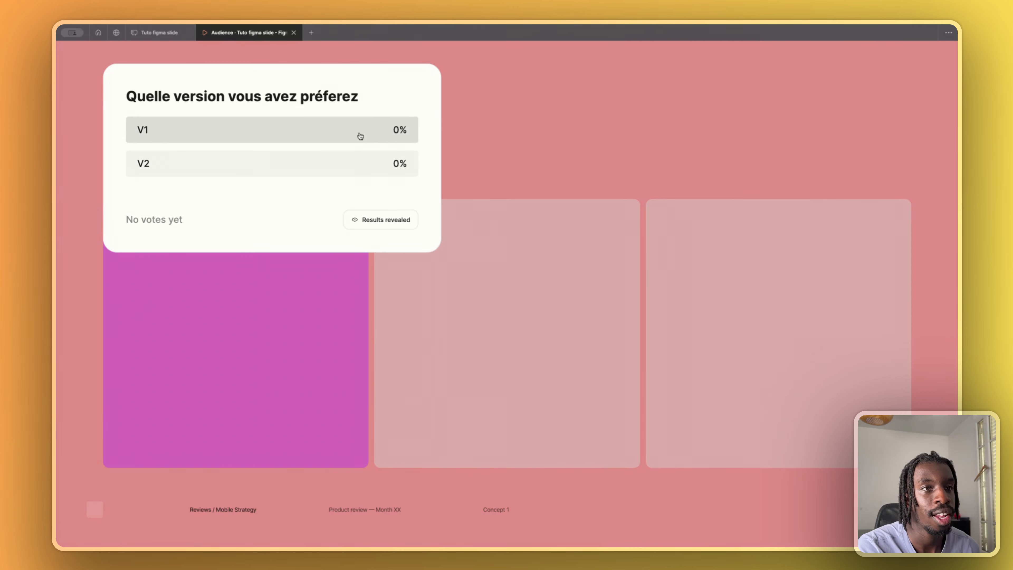
pyautogui.click(319, 135)
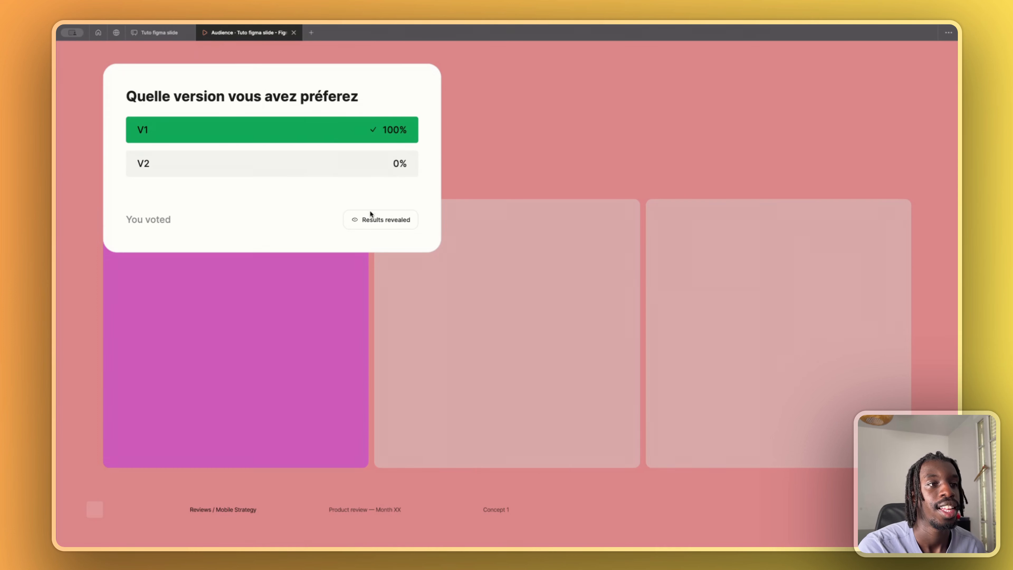
pyautogui.click(365, 218)
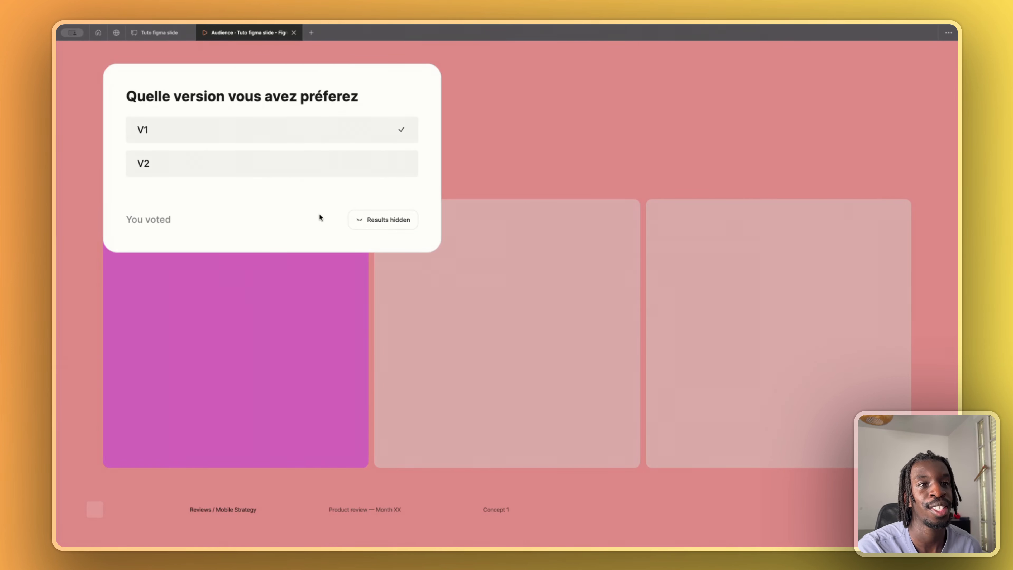
pyautogui.click(382, 222)
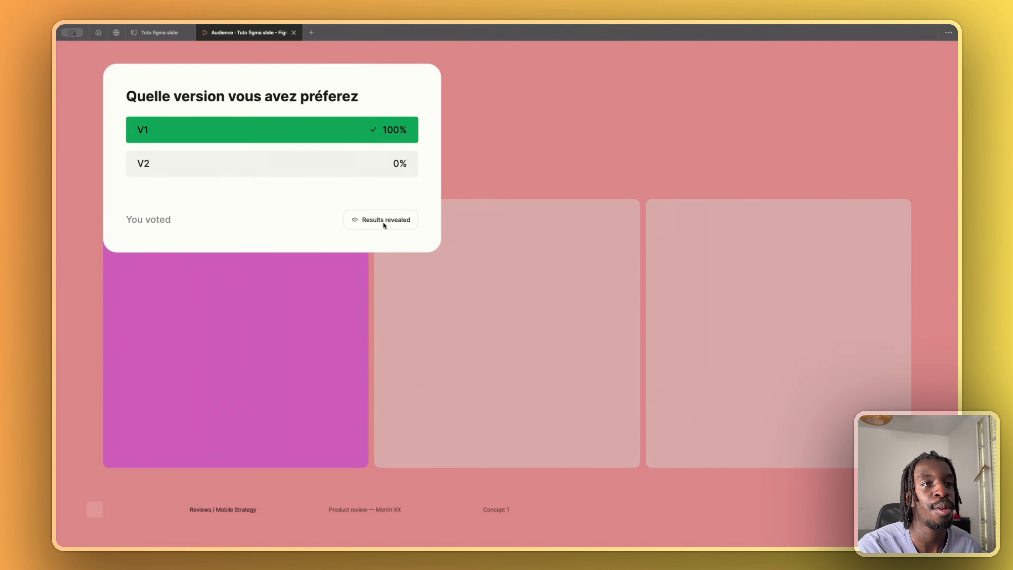
# - Return to the deck editor and add an Alignment scale interaction to slide 1, placed to the right of the poll
pyautogui.click(157, 34)
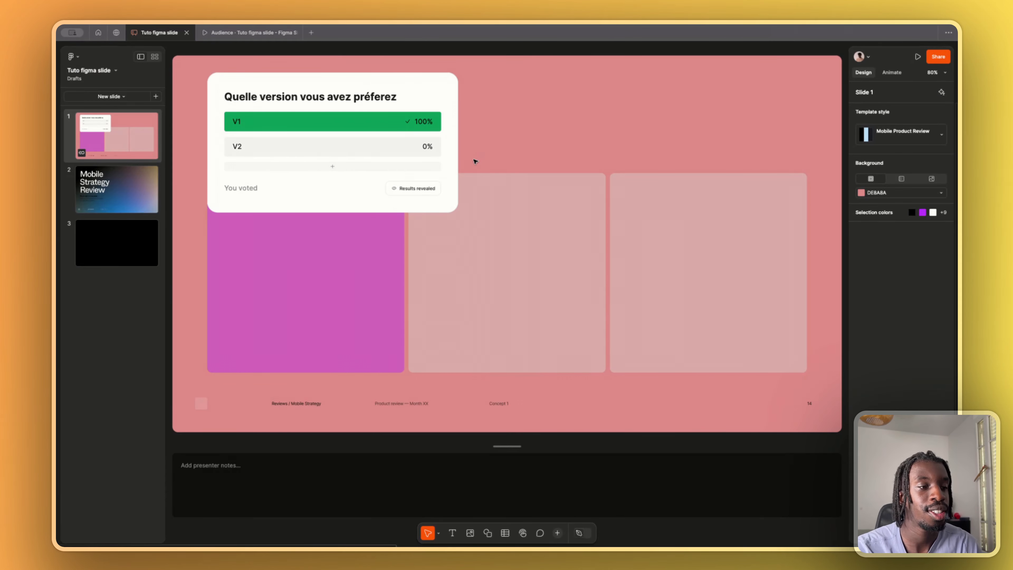
pyautogui.click(523, 533)
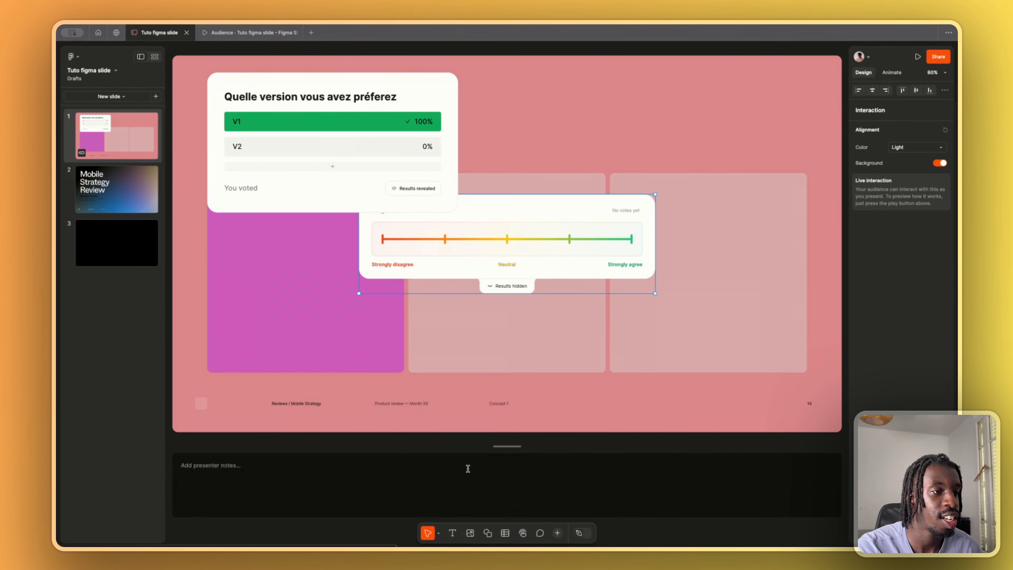
pyautogui.click(469, 471)
pyautogui.moveTo(546, 218); pyautogui.dragTo(688, 123)
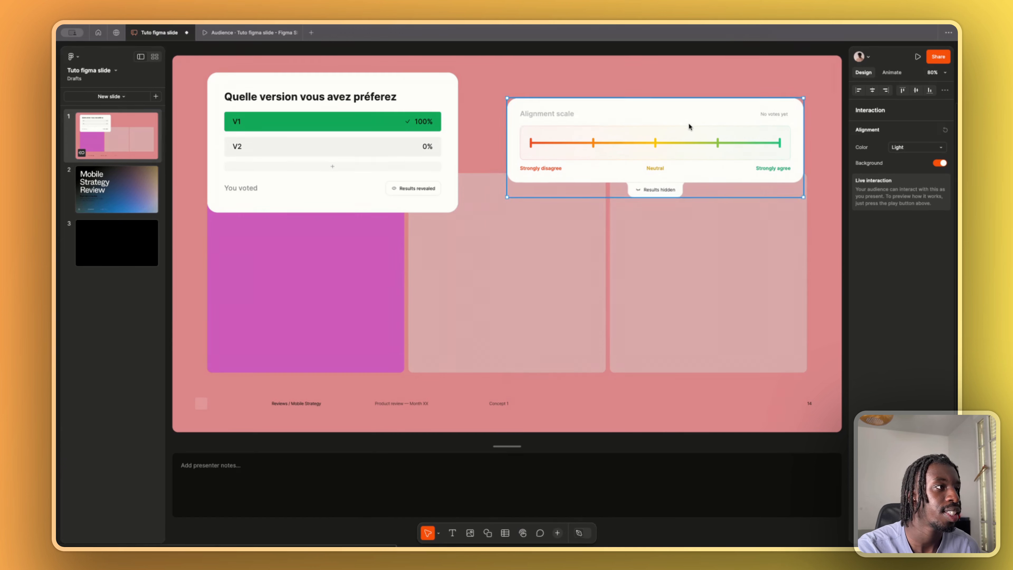
# - Present the deck, vote close to Strongly agree on the alignment scale, and reveal its results
pyautogui.moveTo(918, 58)
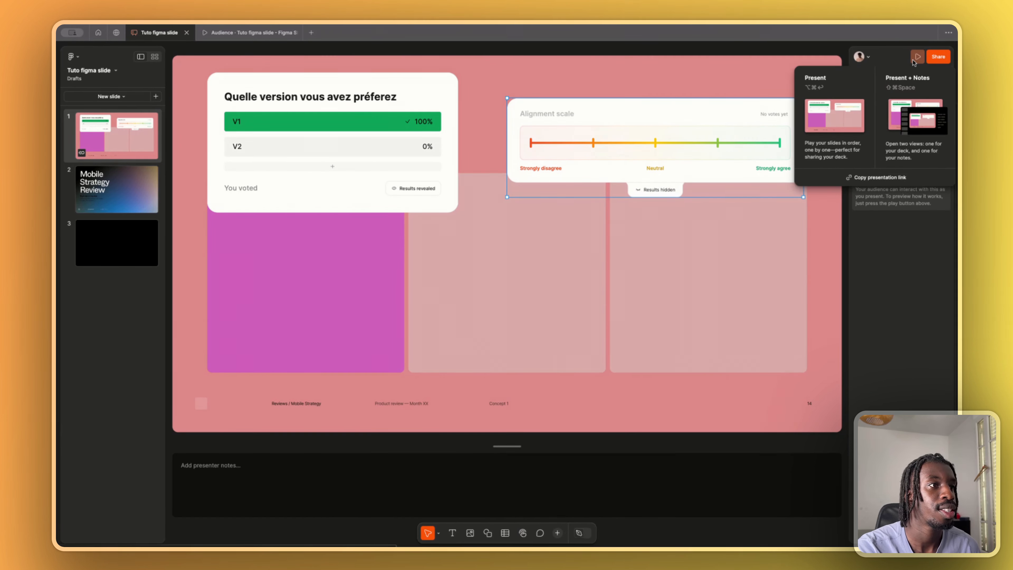
pyautogui.click(851, 108)
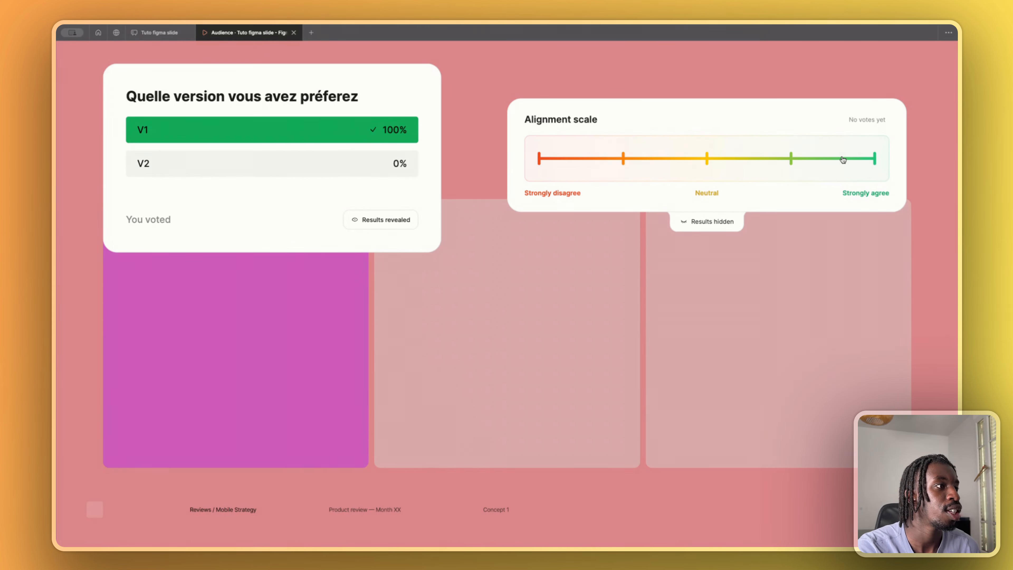
pyautogui.click(863, 159)
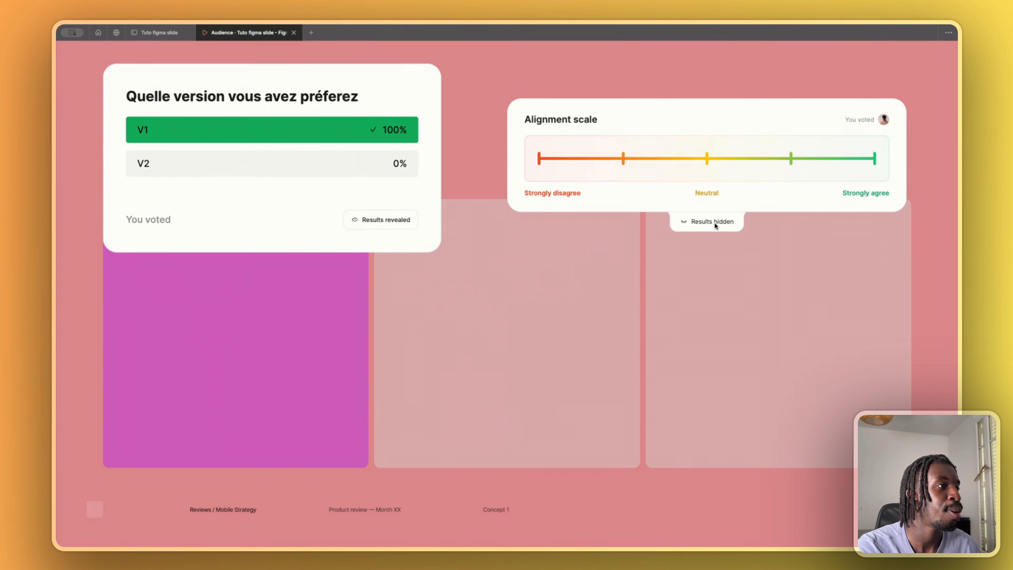
pyautogui.click(724, 222)
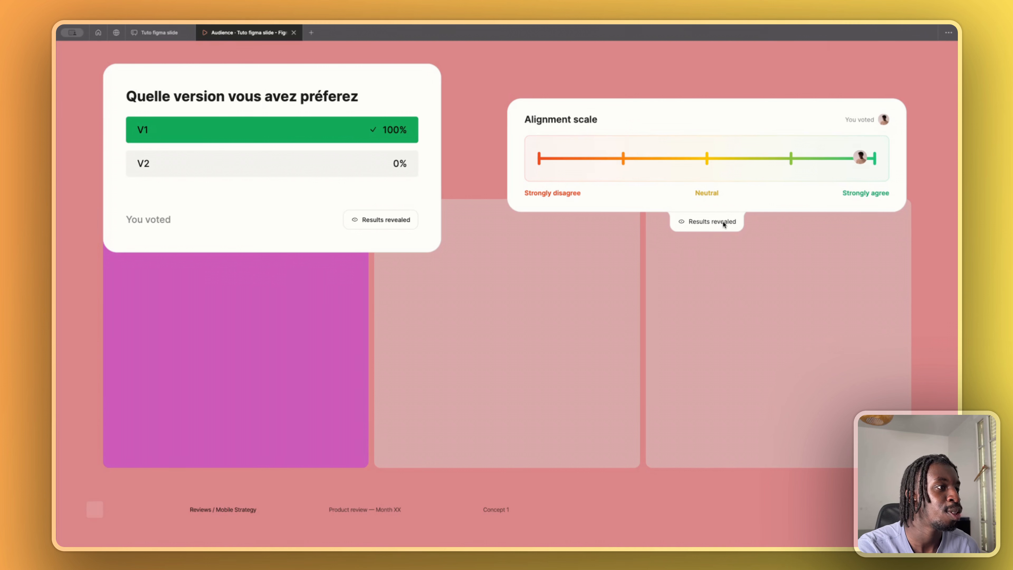